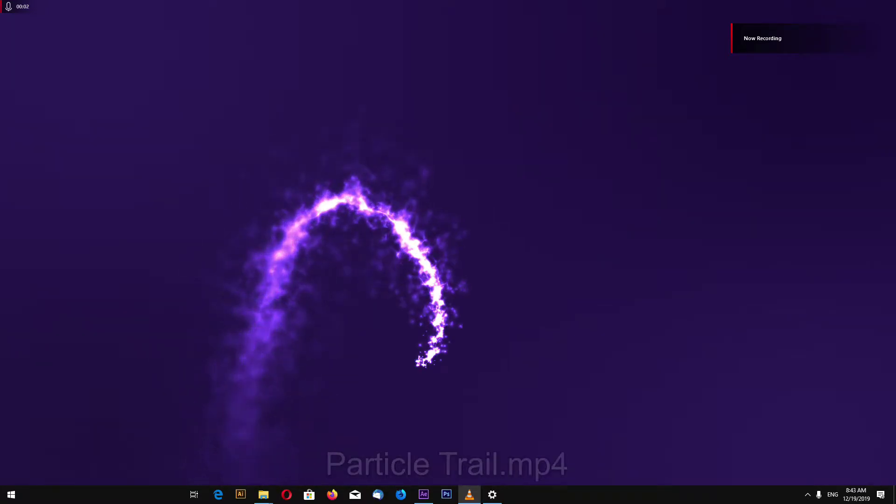
- Watch Particle Trail.mp4 full screen in VLC, then return to the empty After Effects project
mouse_move(319, 279)
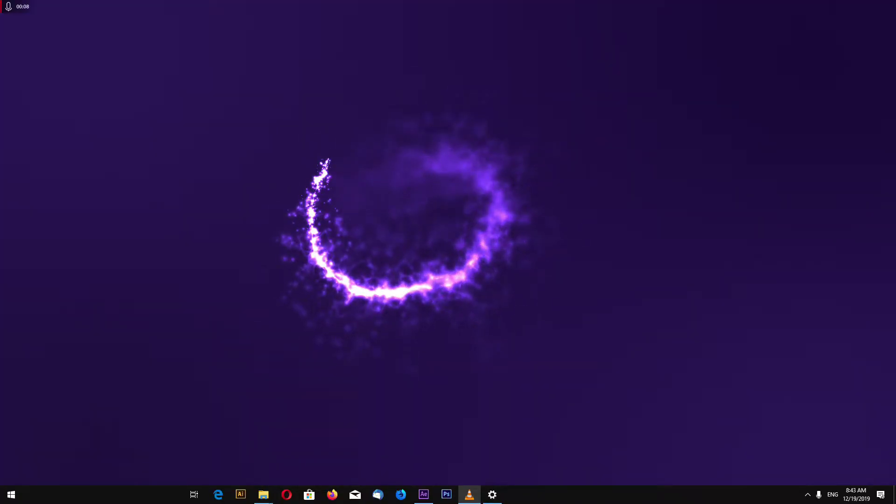
mouse_move(628, 334)
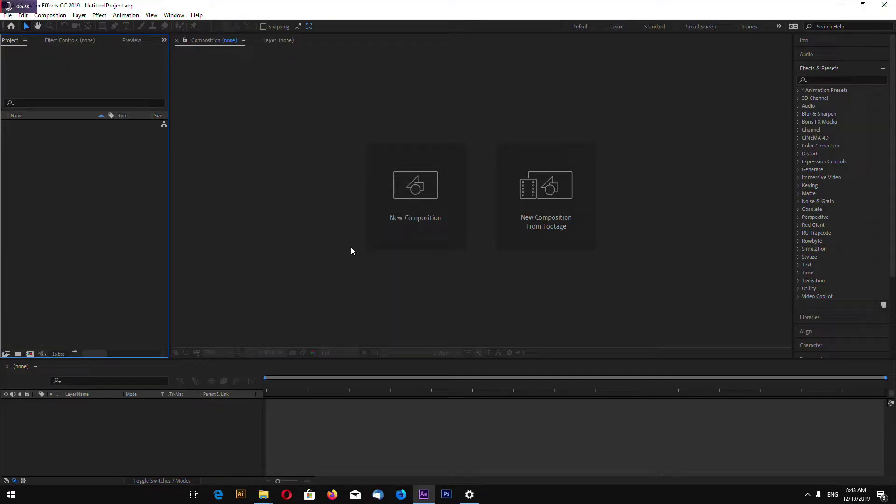
- Set up a new 3840×2160, 60 fps, 30-second composition named 'Magic Particle Trail'
click(420, 197)
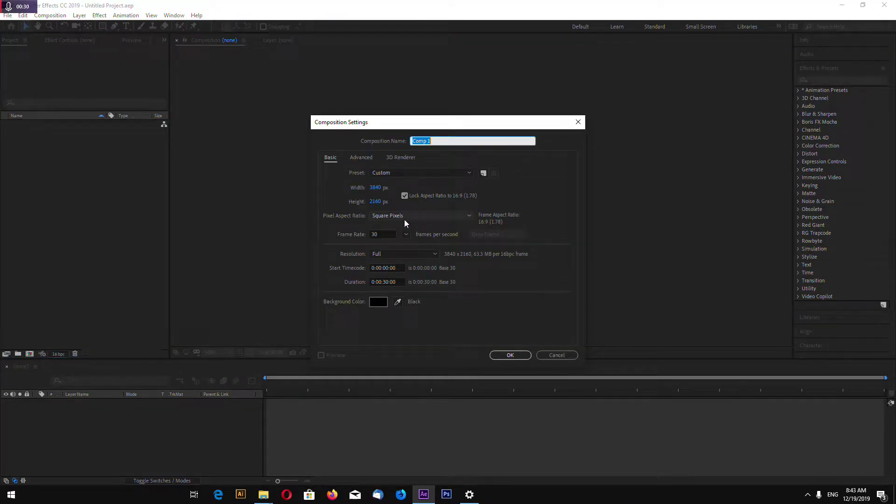
click(387, 233)
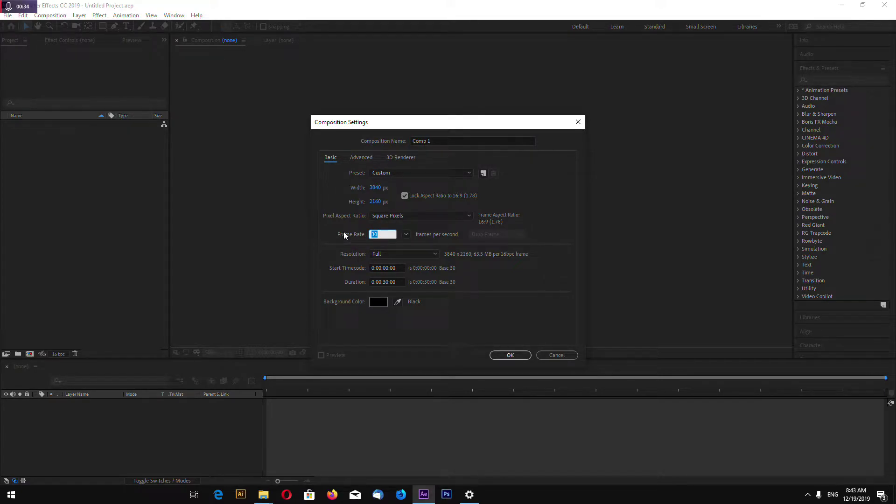
text(60)
click(440, 140)
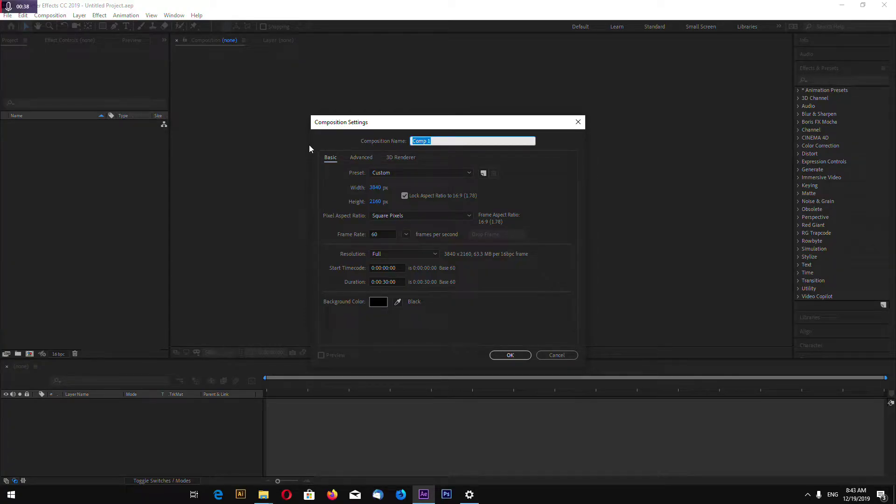
text(Magic Particle Trail)
- Confirm the composition and add a full-size black solid named BG
click(506, 356)
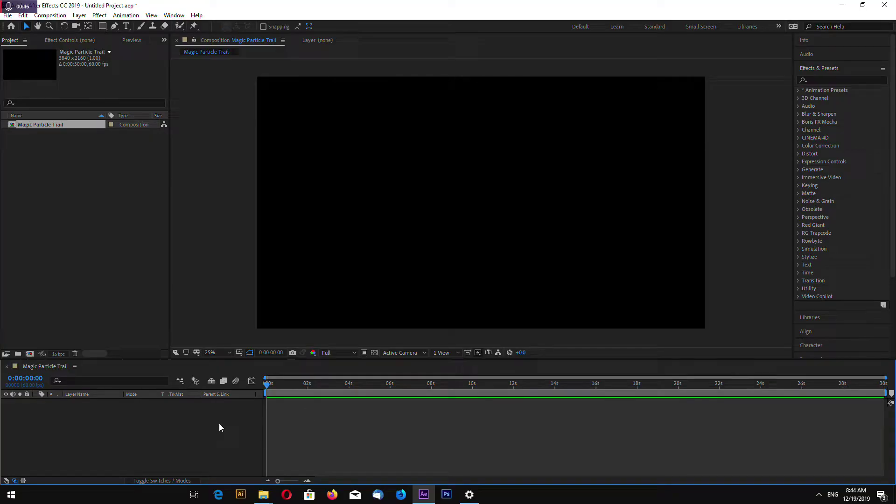
right_click(156, 422)
mouse_move(187, 320)
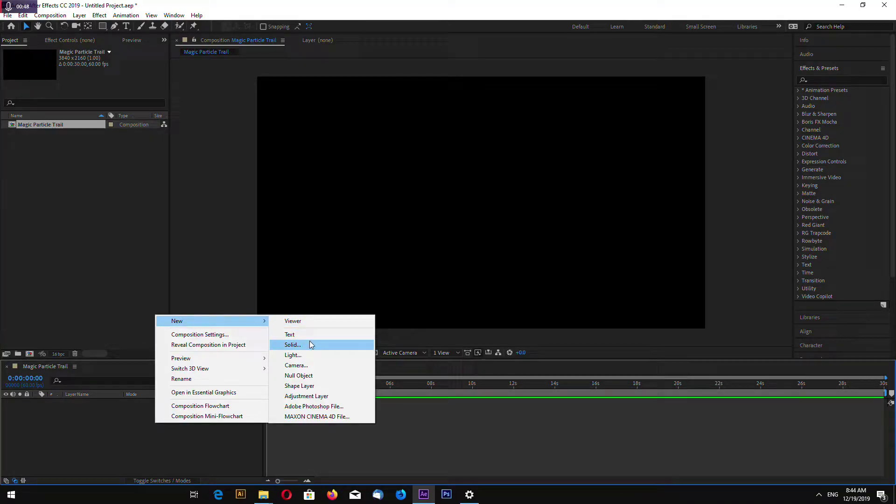
click(312, 345)
text(BG)
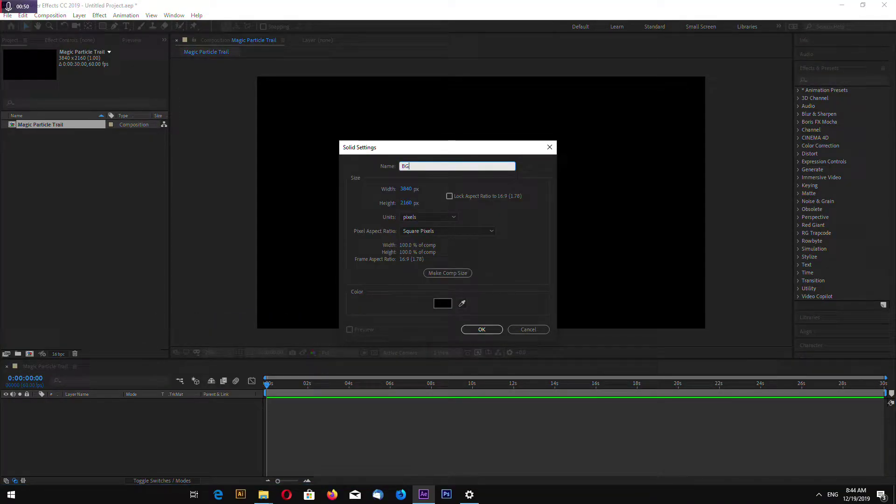
click(483, 332)
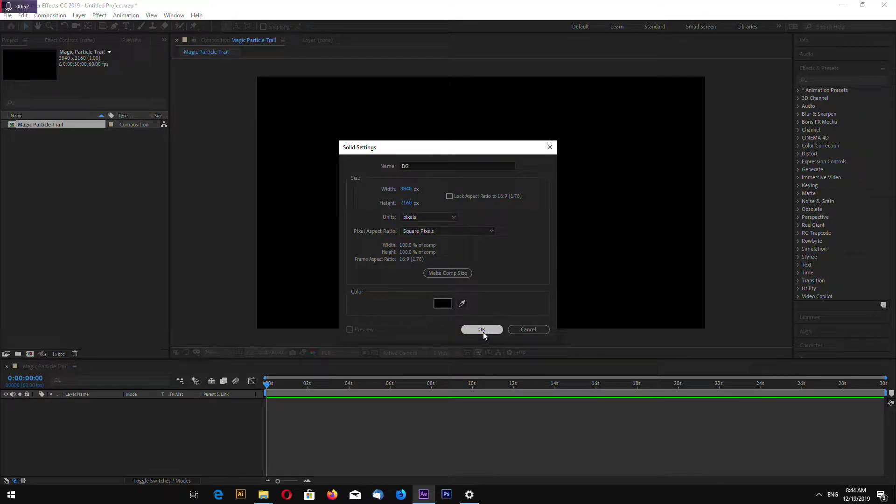
- Search effects for 'gradient' and apply 4-Color Gradient to the BG solid
click(833, 79)
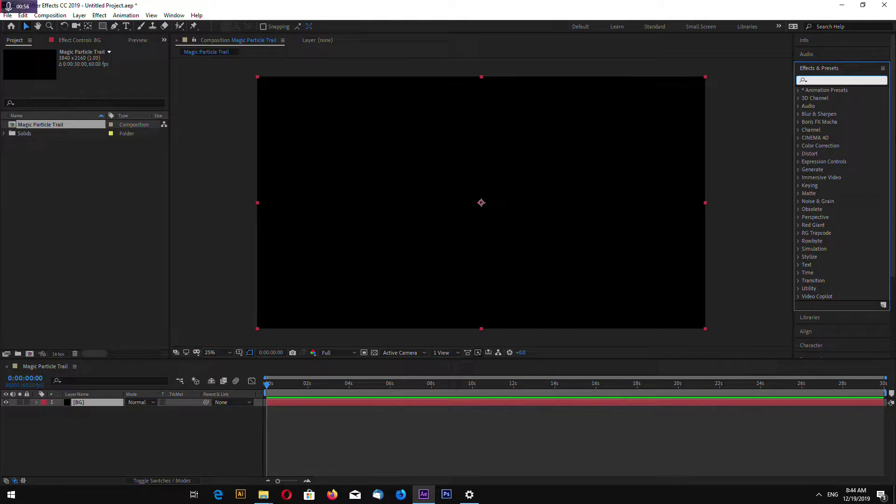
text(4 gr)
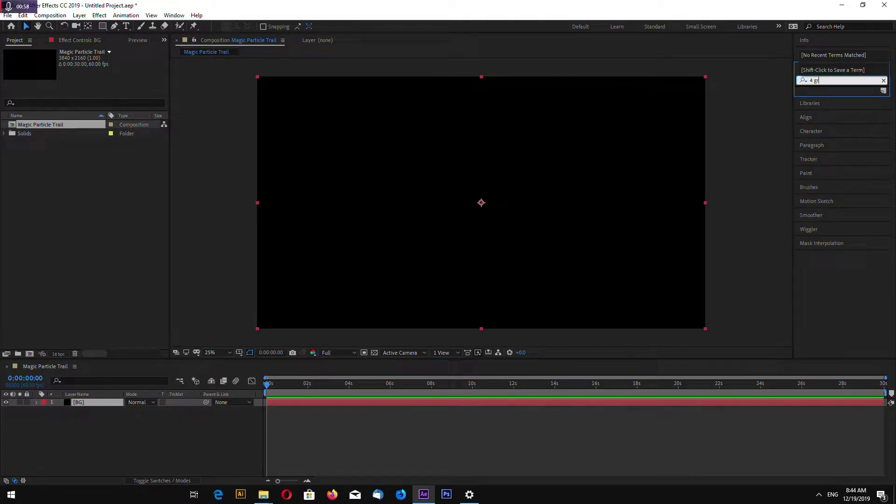
text(adient)
double_click(811, 81)
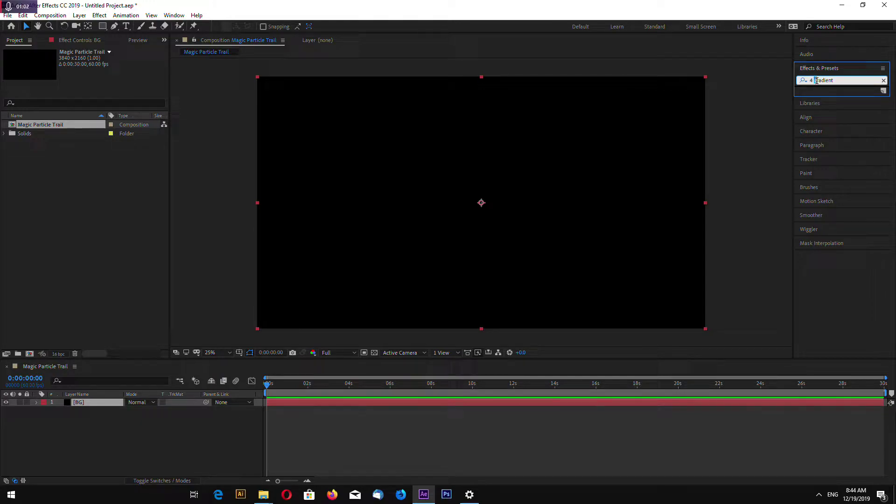
key(BackSpace)
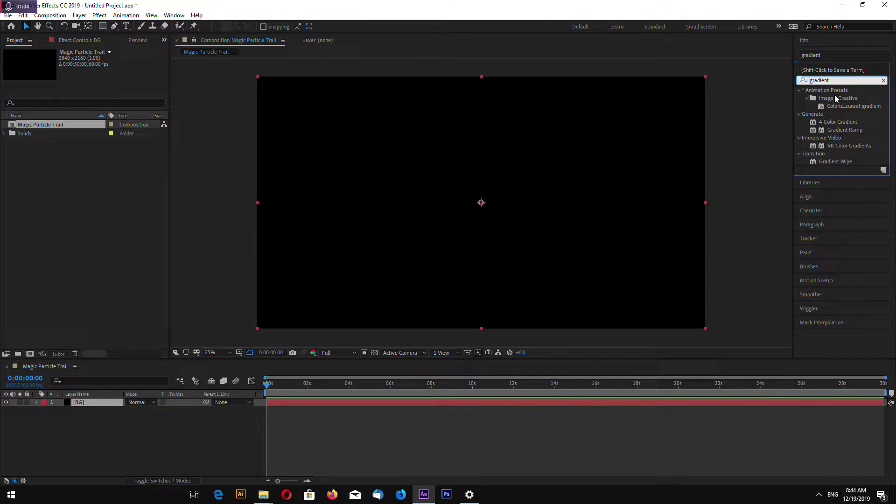
drag(842, 123, 500, 217)
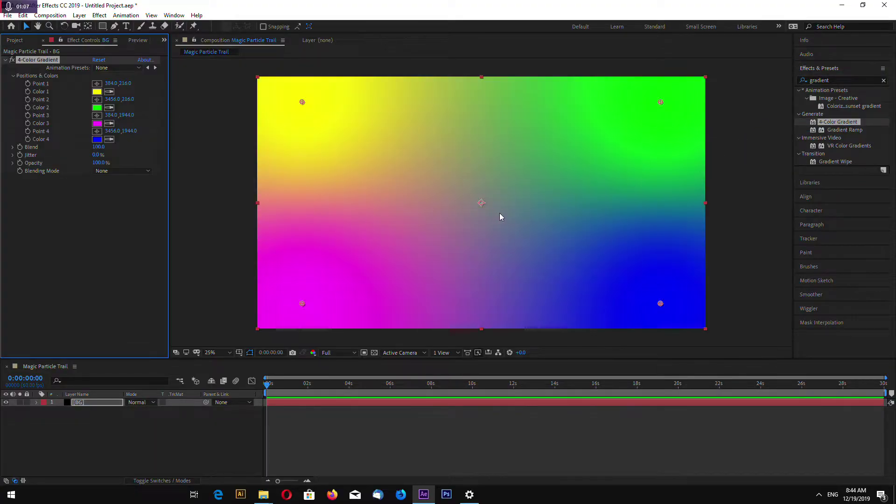
- Change gradient Color 1 from yellow to a deep navy blue
click(96, 91)
drag(816, 272, 821, 240)
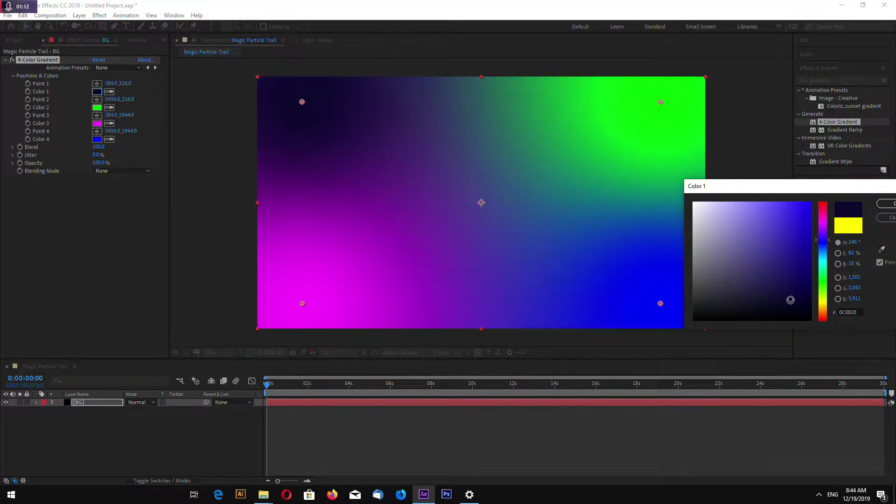
drag(790, 299, 792, 293)
click(885, 206)
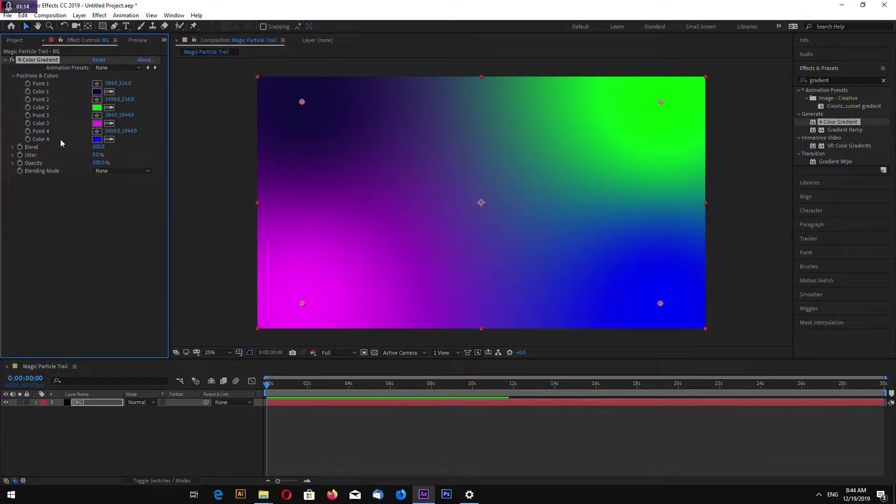
- Eyedrop the dark navy into Colors 2–4, then brighten Color 4 to 191356
click(99, 91)
click(109, 123)
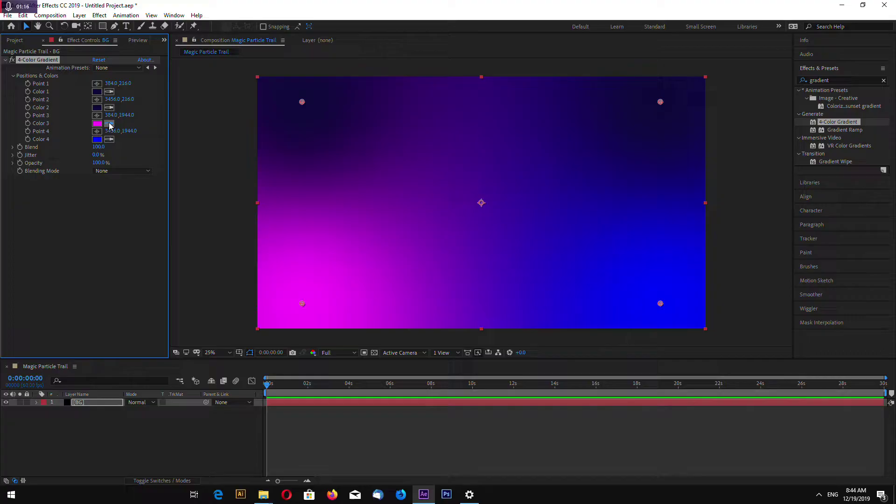
click(99, 108)
click(109, 139)
click(97, 124)
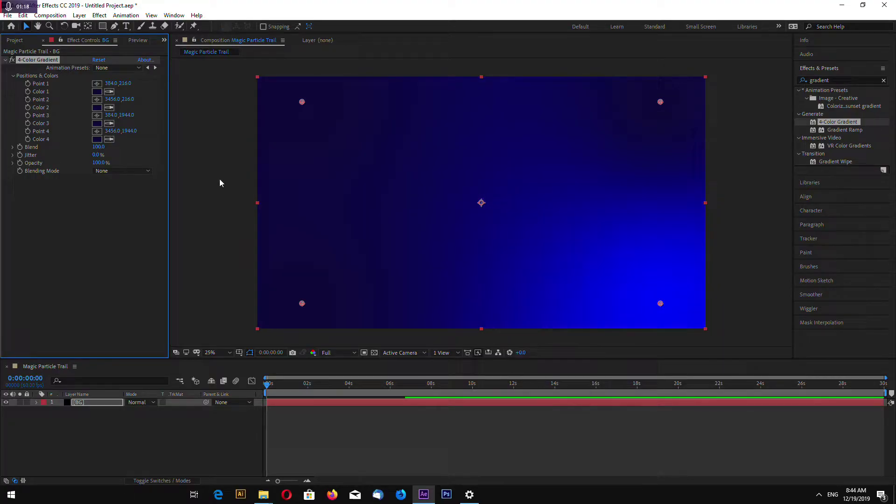
click(97, 140)
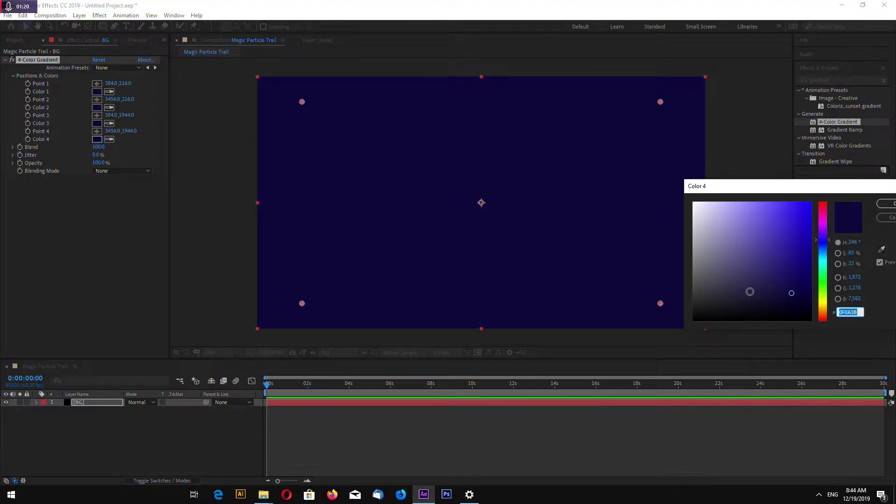
click(786, 280)
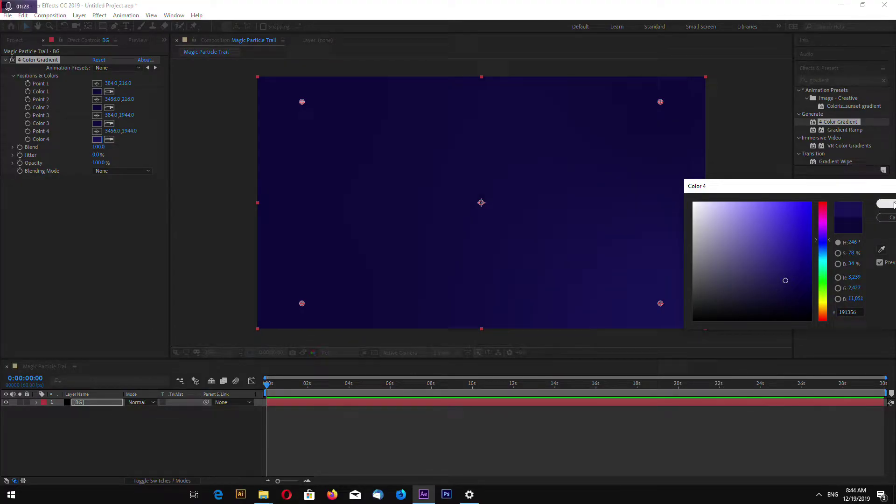
click(879, 208)
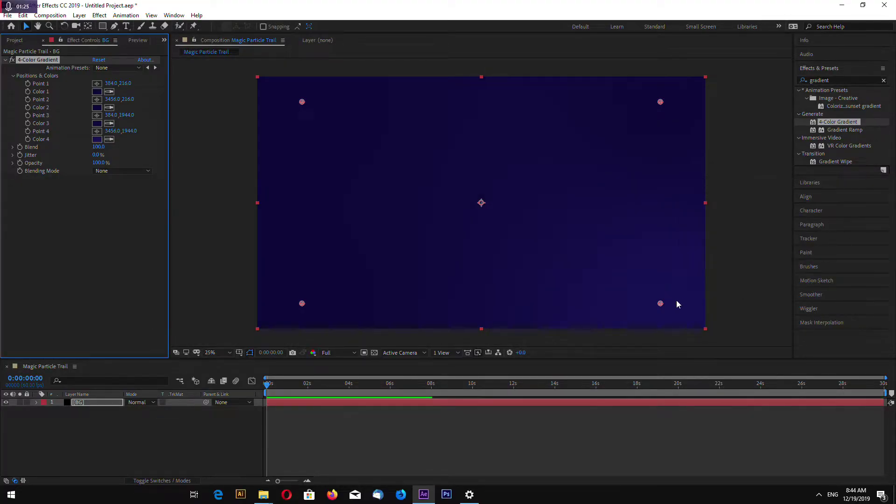
- Brighten Color 1 to 1B155B and reselect the BG layer
click(97, 92)
click(784, 278)
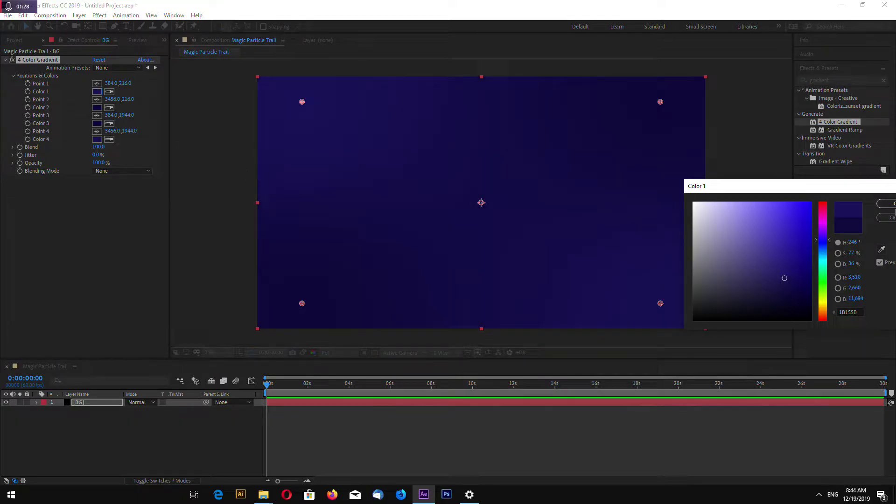
click(889, 204)
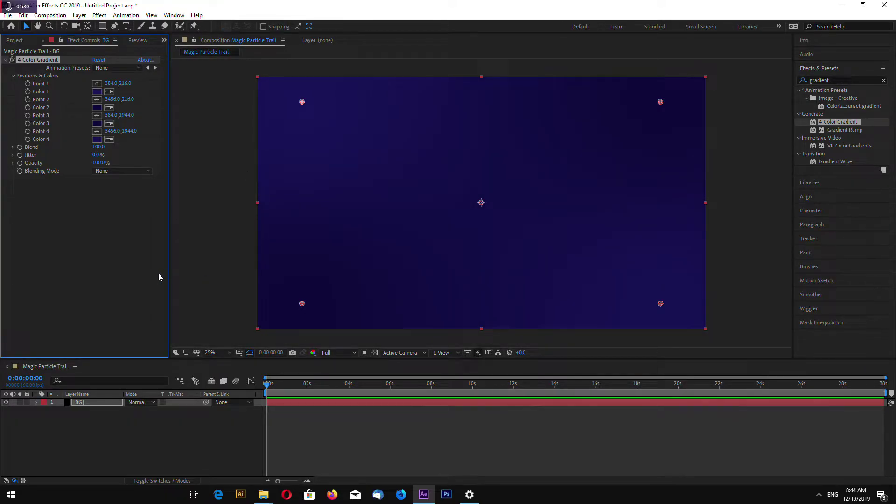
click(187, 288)
click(86, 404)
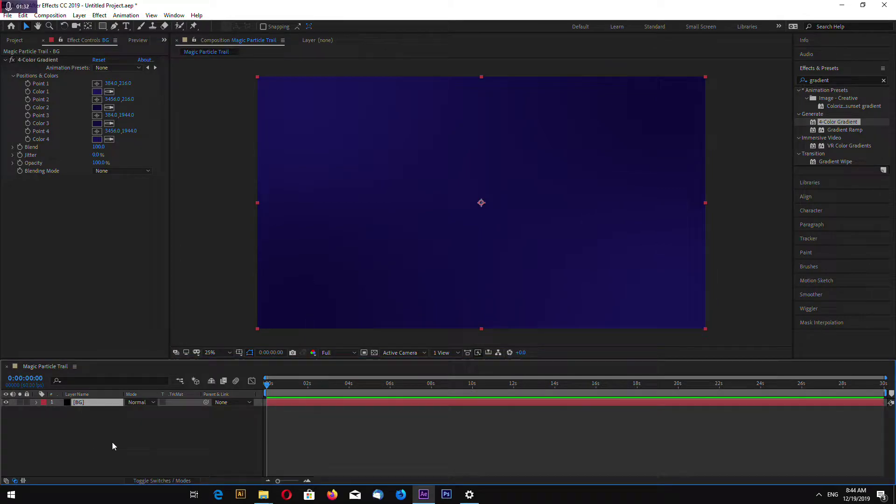
- Lock the BG layer and add a new Null Object layer
click(26, 403)
right_click(97, 423)
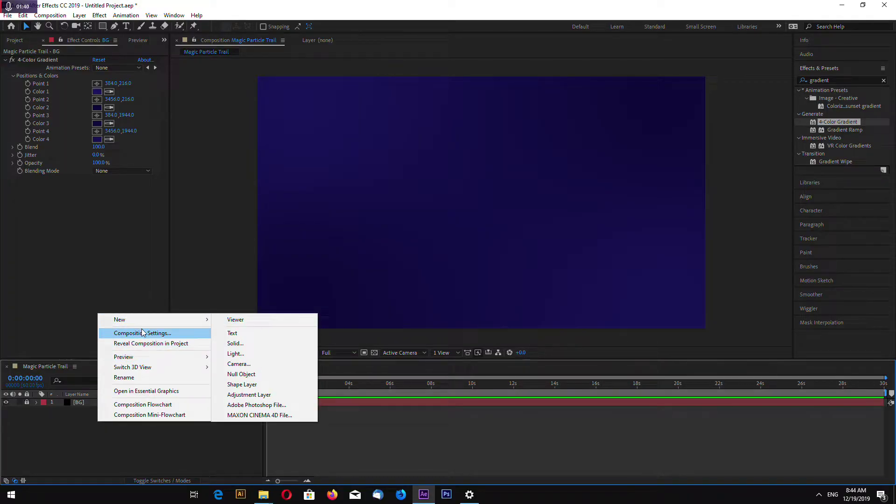
mouse_move(135, 320)
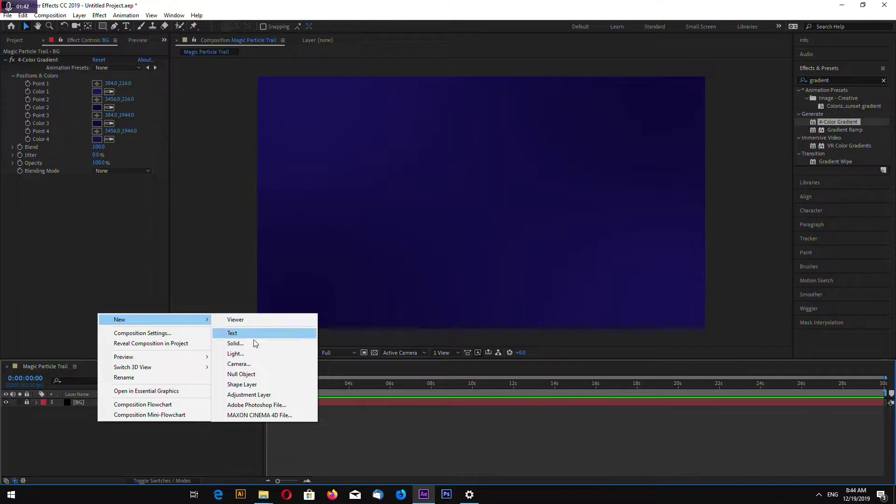
click(249, 373)
- Rename the null layer to 'Particle Motion'
right_click(89, 403)
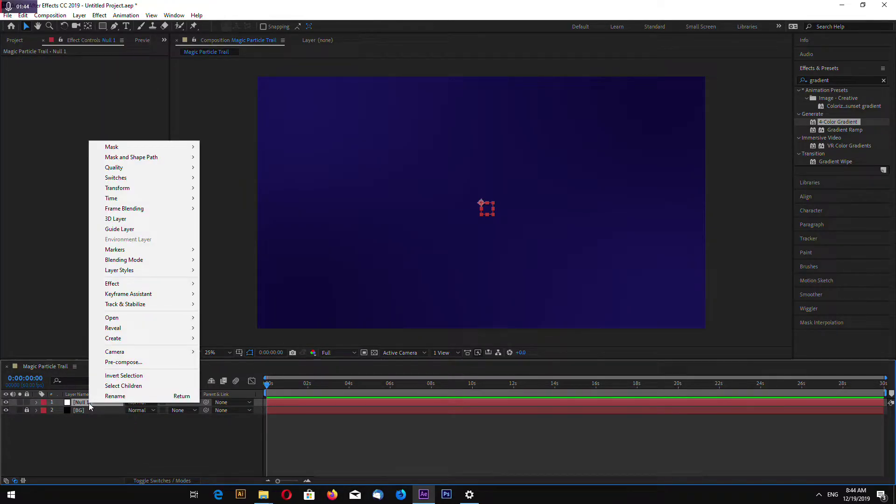
click(112, 397)
text(Pa)
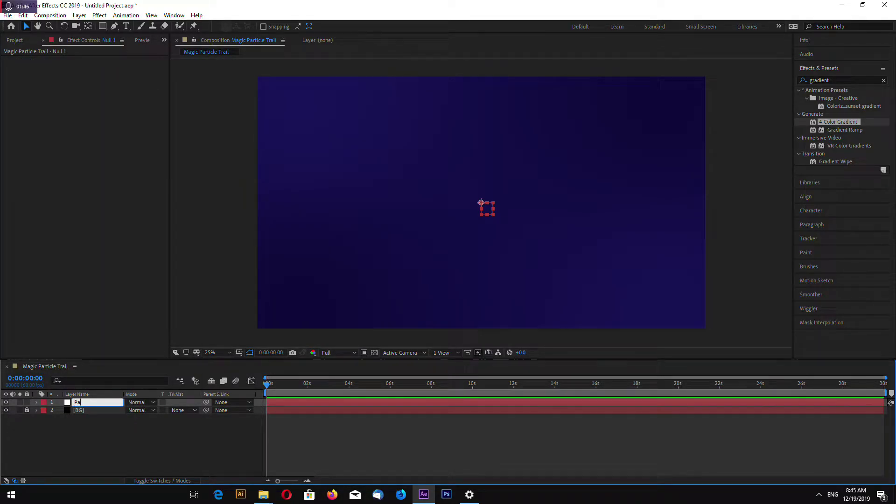
text(rticle Motion)
key(Return)
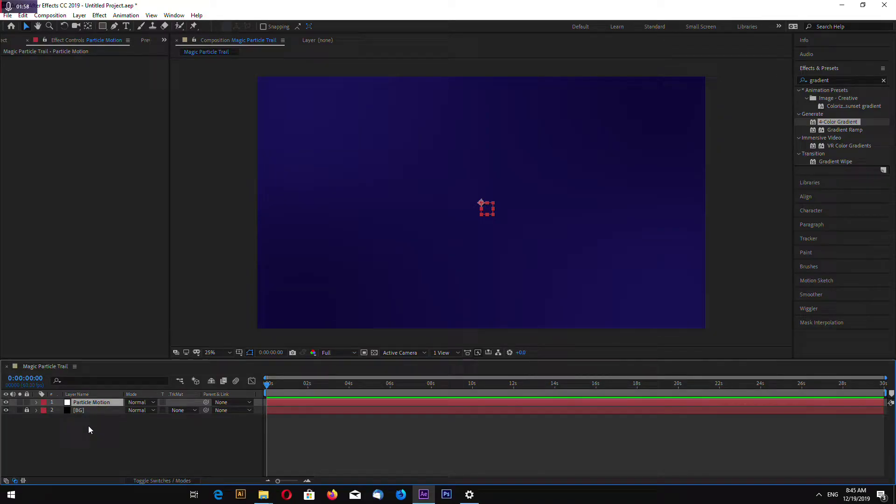
- Move the Particle Motion null to the left of the composition centre
click(232, 277)
drag(485, 208, 346, 215)
click(244, 232)
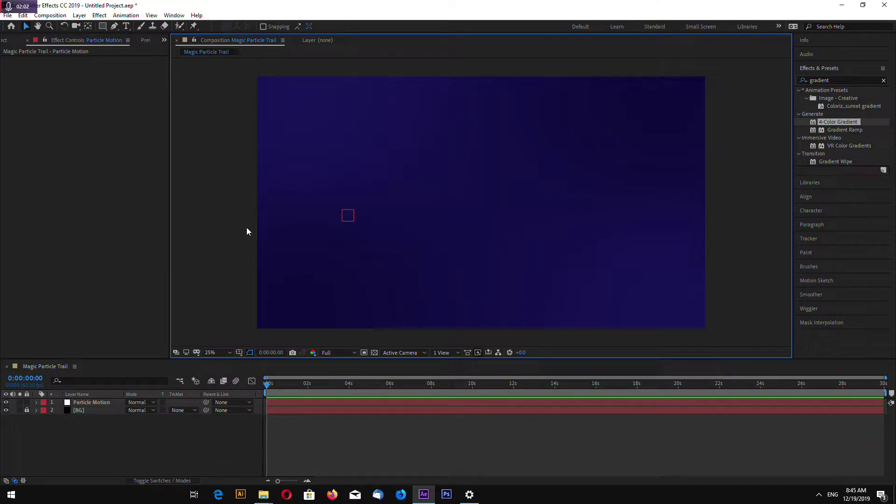
- Start a Pen-tool bezier path at the bottom edge with its first looping curves
click(115, 26)
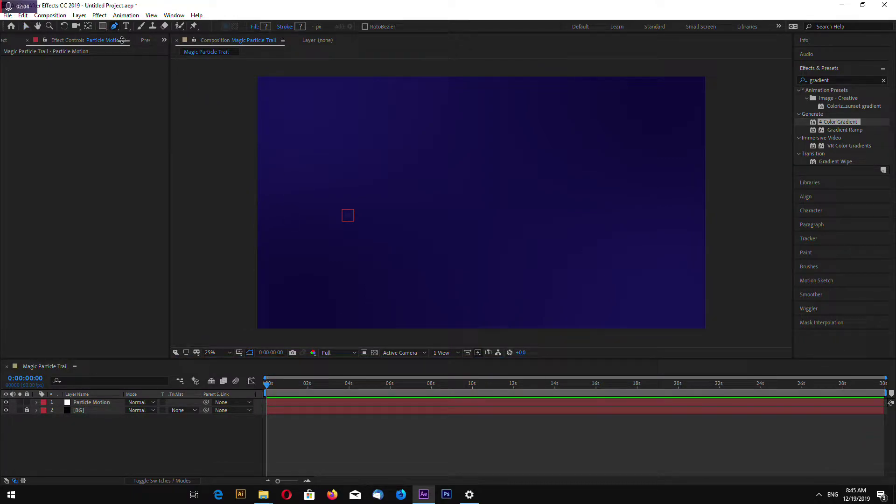
click(373, 335)
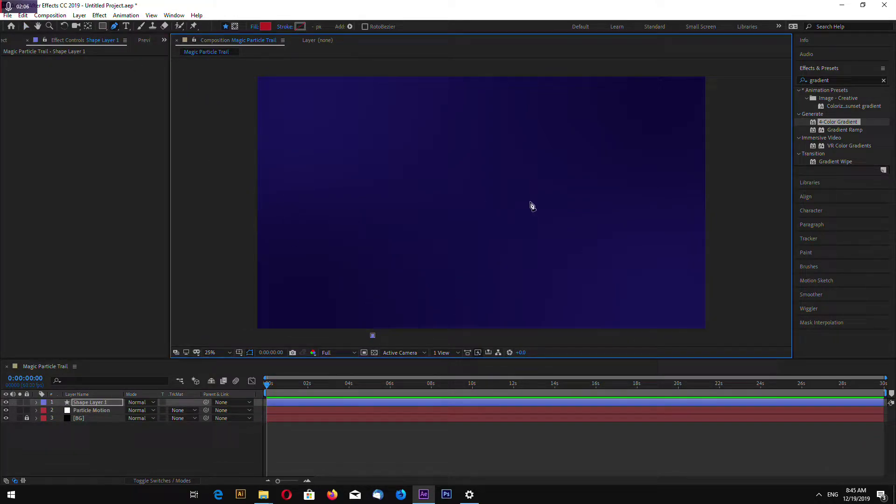
drag(503, 166, 580, 202)
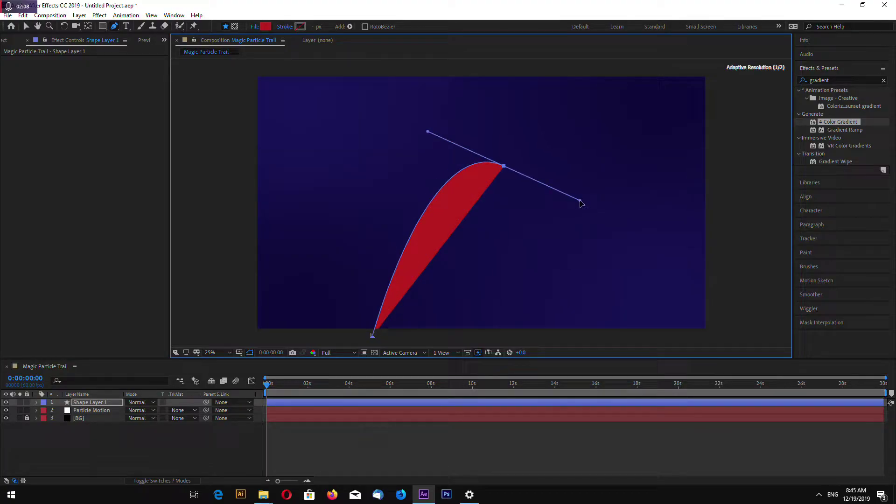
drag(430, 192, 408, 93)
drag(542, 229, 612, 280)
drag(549, 151, 573, 87)
- Extend the path with more lobes, sweeping it out past the upper-right edge
drag(445, 243, 376, 166)
drag(450, 132, 589, 180)
drag(594, 140, 600, 92)
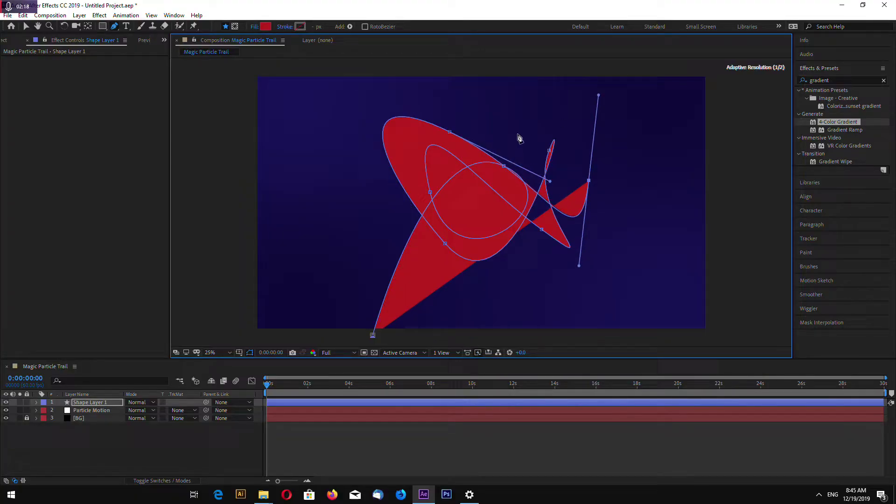
drag(477, 169, 441, 260)
drag(602, 242, 648, 170)
drag(720, 154, 749, 192)
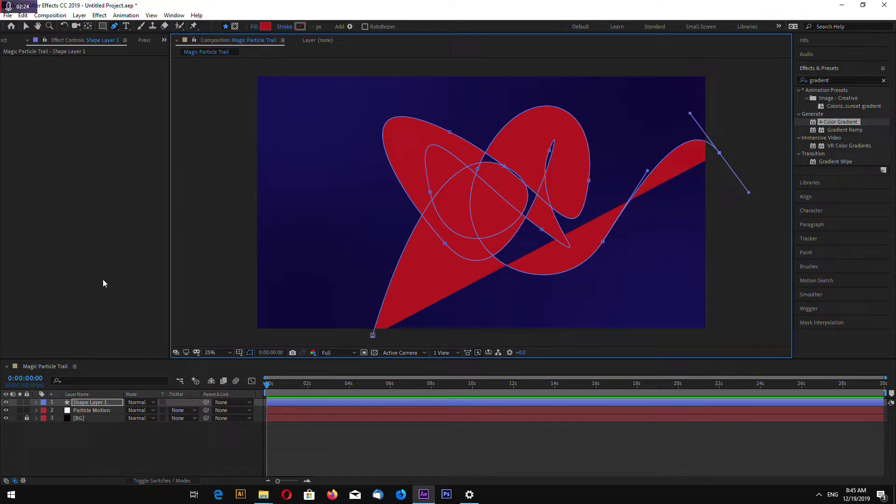
- Reveal Shape Layer 1's Contents > Shape 1 > Path 1 and copy its Path property
key(v)
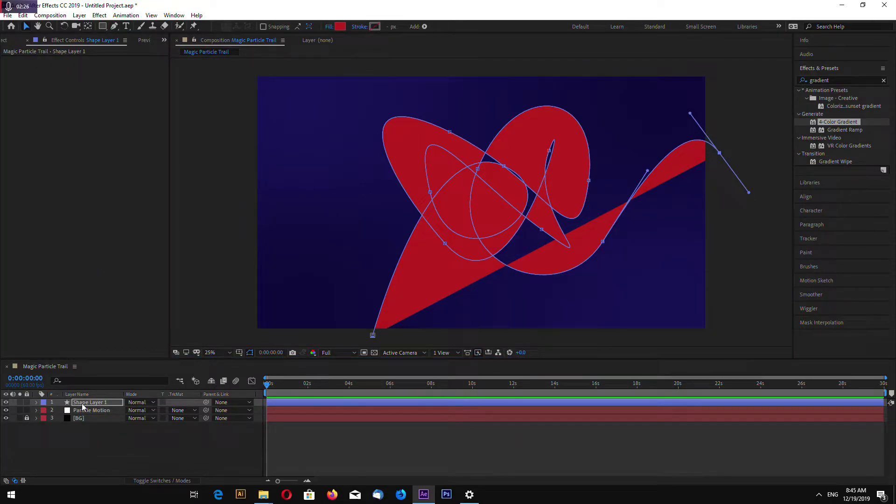
click(82, 404)
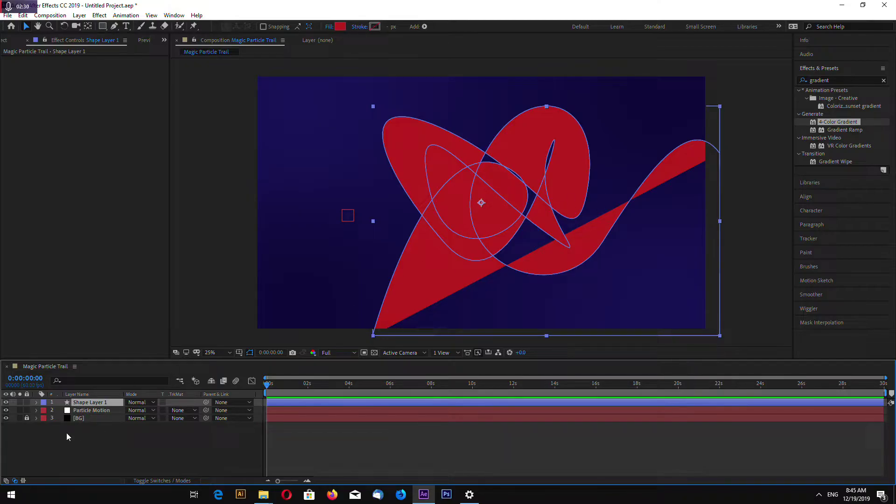
click(37, 401)
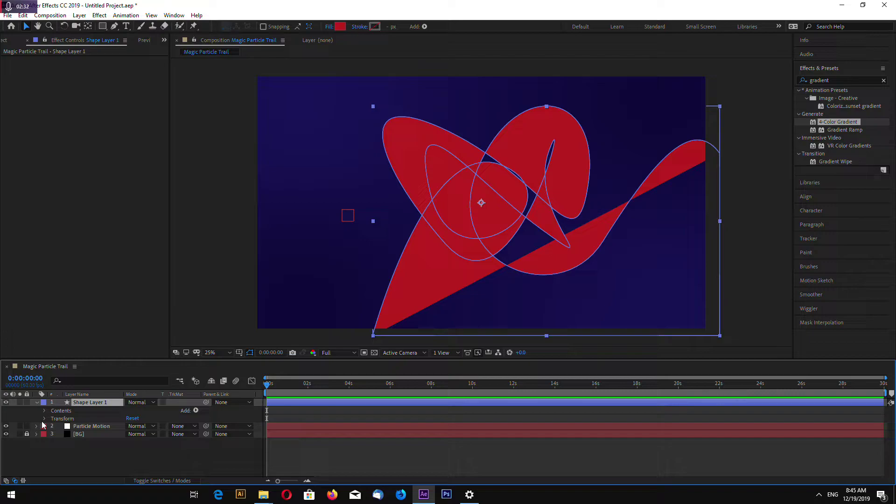
click(45, 411)
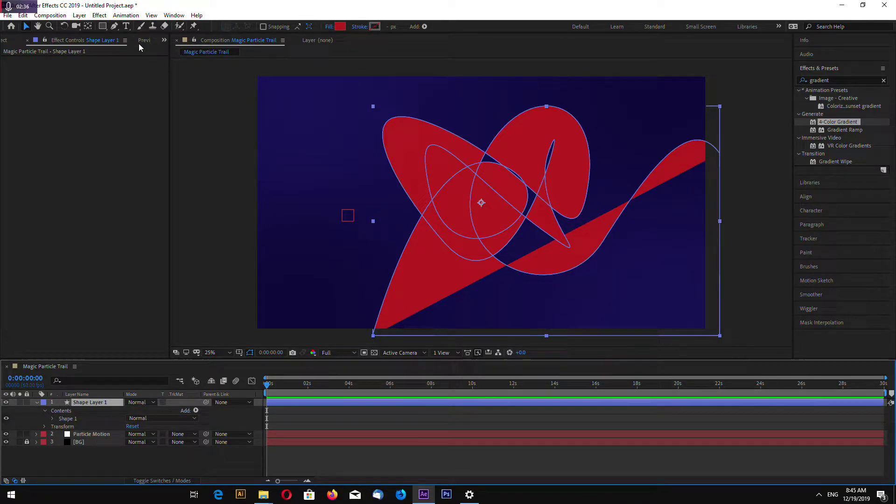
click(90, 453)
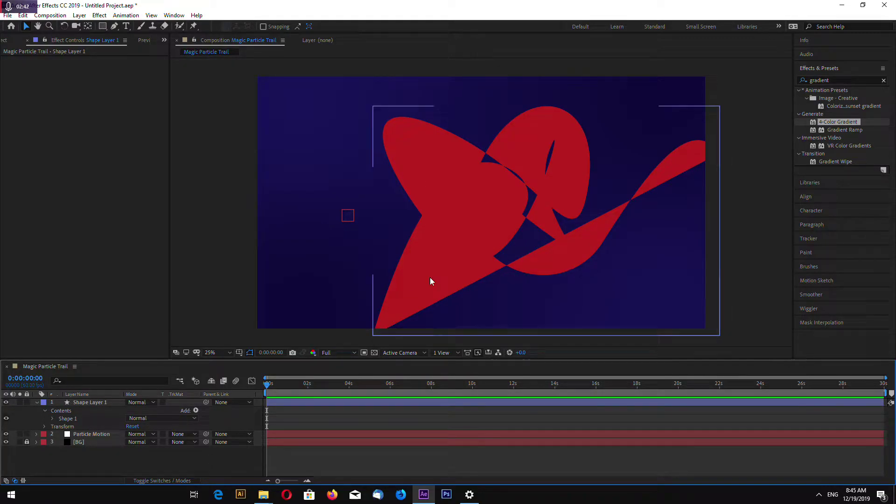
click(465, 232)
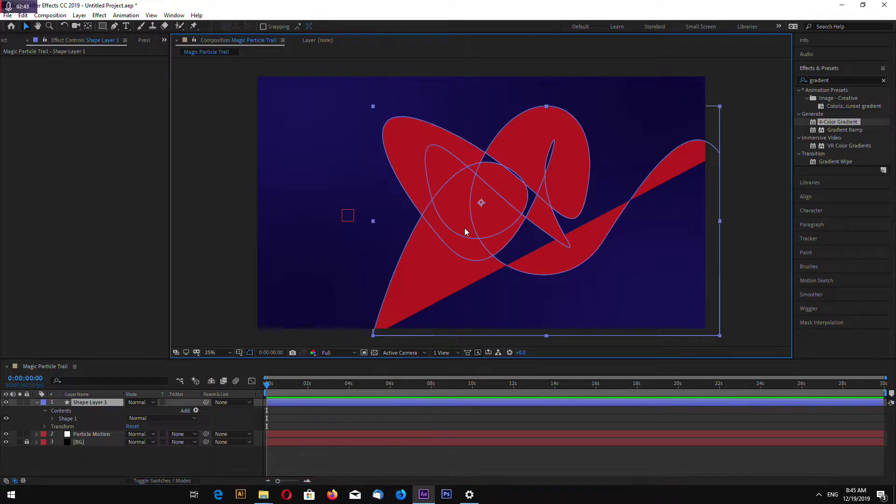
click(53, 418)
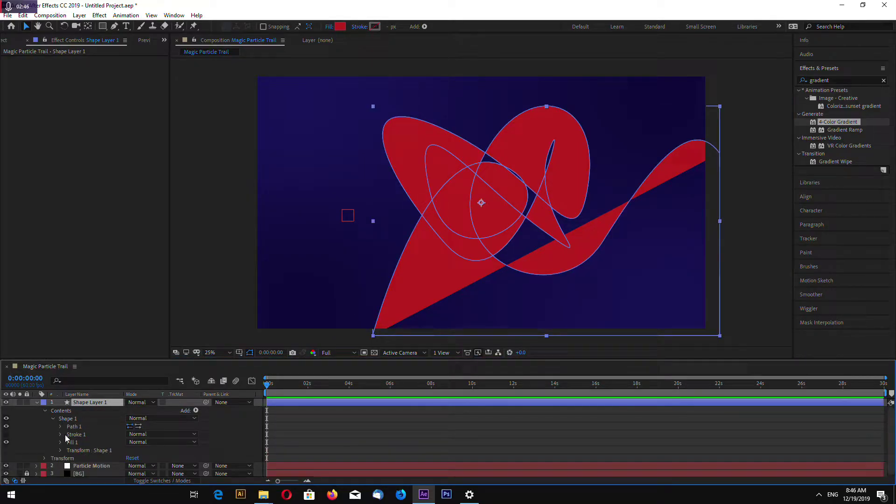
click(73, 427)
click(60, 427)
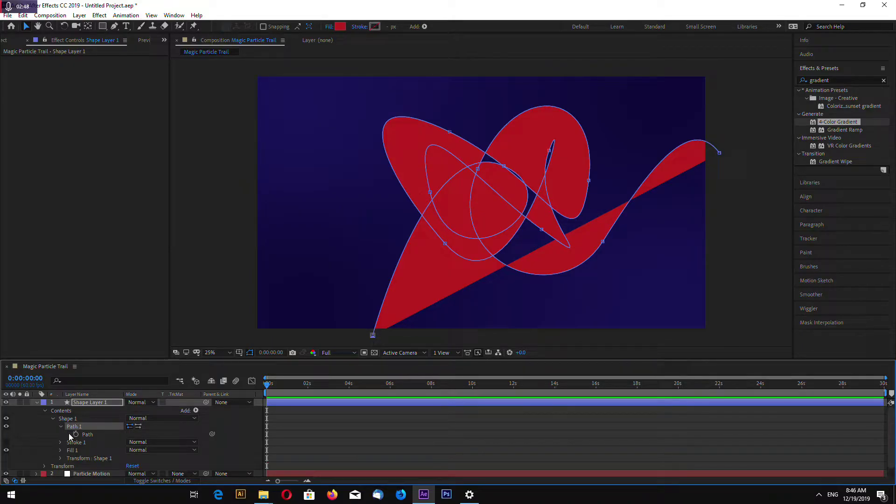
click(86, 435)
- Paste the path onto Particle Motion's Position as keyframes
click(38, 403)
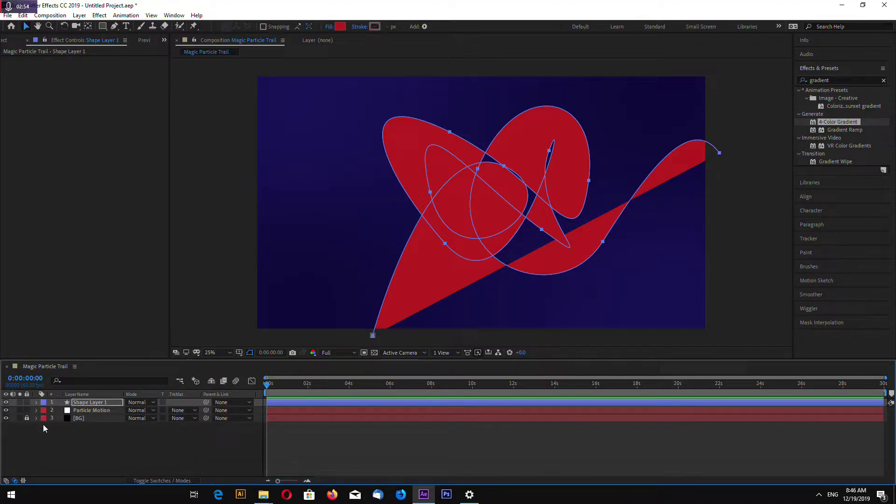
click(37, 411)
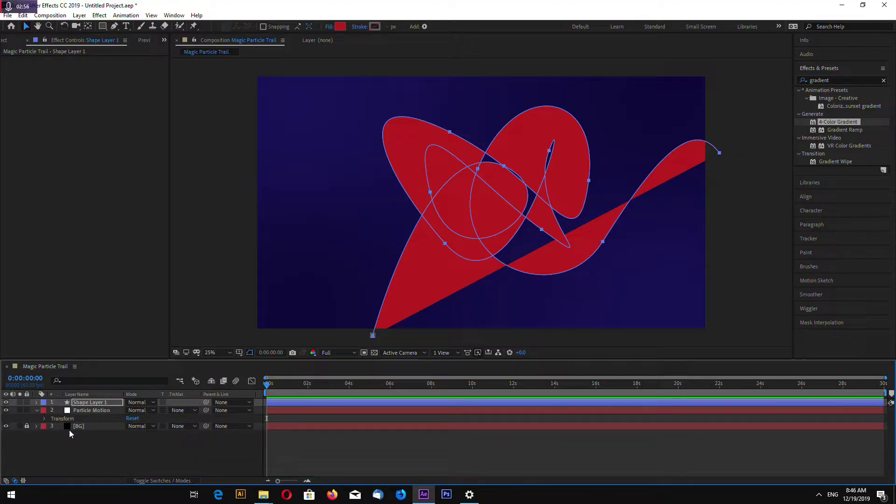
click(45, 419)
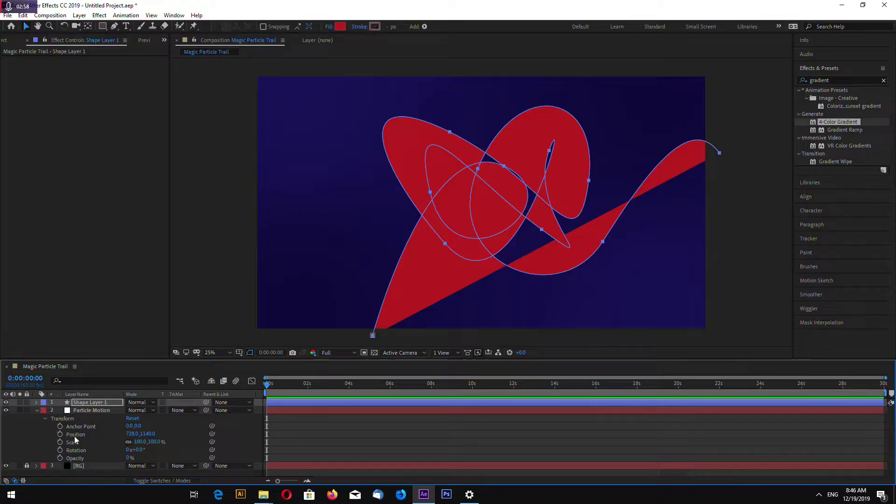
click(74, 435)
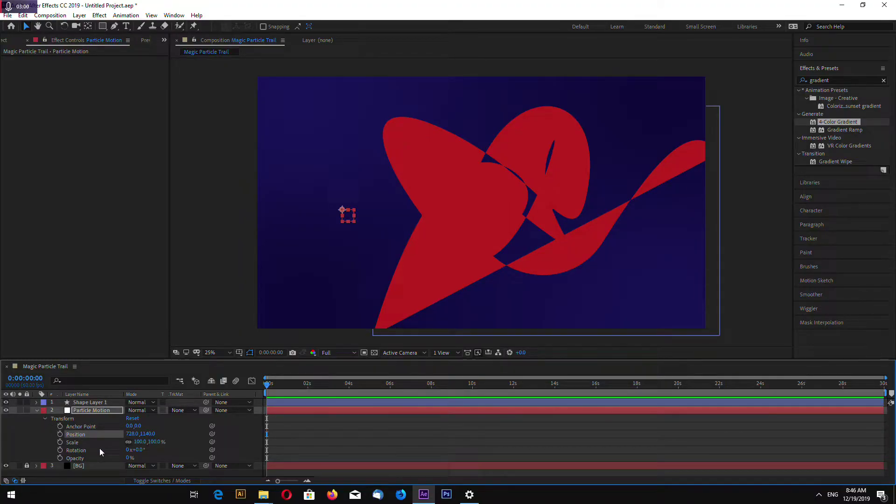
key(ctrl+v)
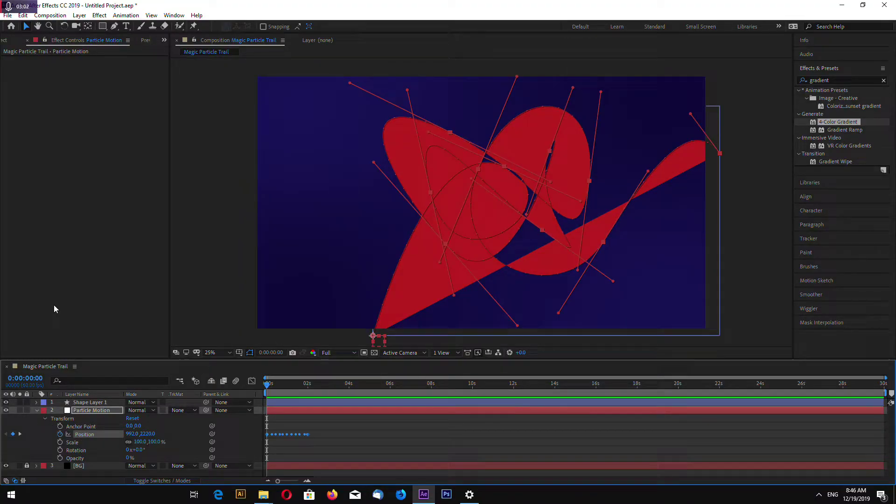
- Delete Shape Layer 1 and preview the null moving along the path
click(86, 403)
key(Delete)
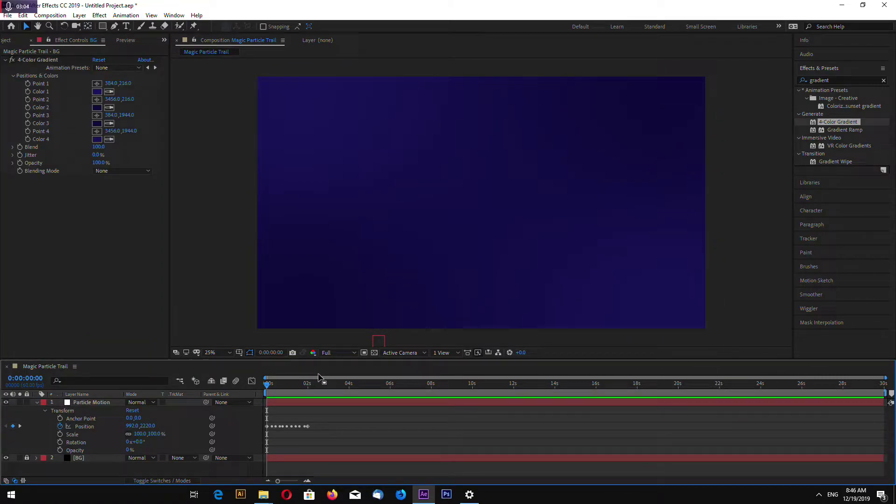
mouse_move(267, 389)
mouse_down()
mouse_move(325, 388)
mouse_move(267, 381)
mouse_up()
key(space)
key(space)
- Select all Position keyframes and stretch them out, scrubbing to check the slower motion
click(81, 427)
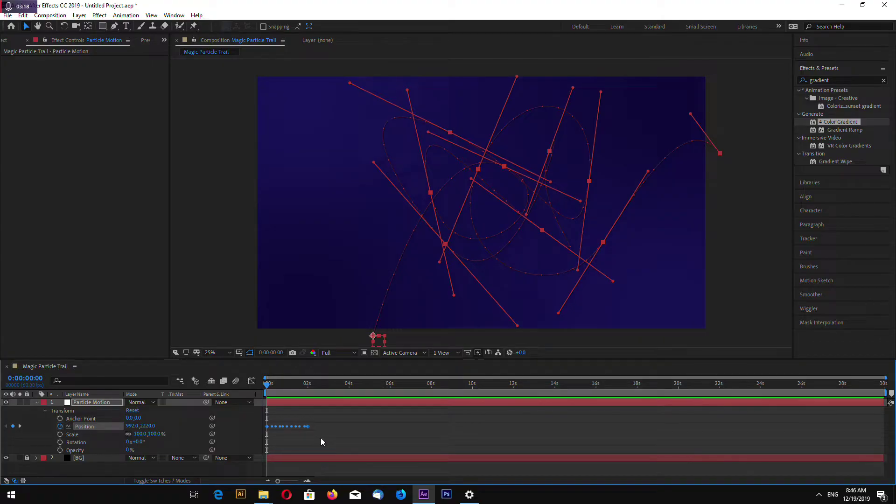
drag(318, 464, 304, 423)
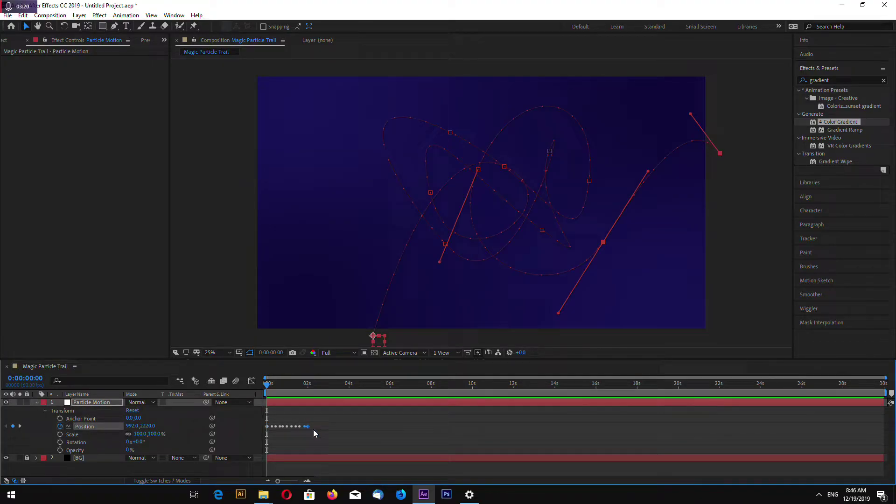
mouse_move(308, 426)
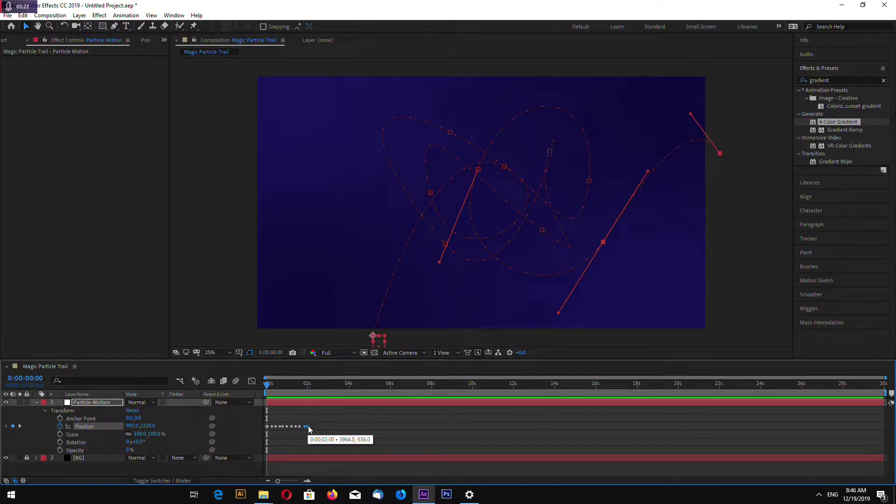
drag(308, 426, 597, 424)
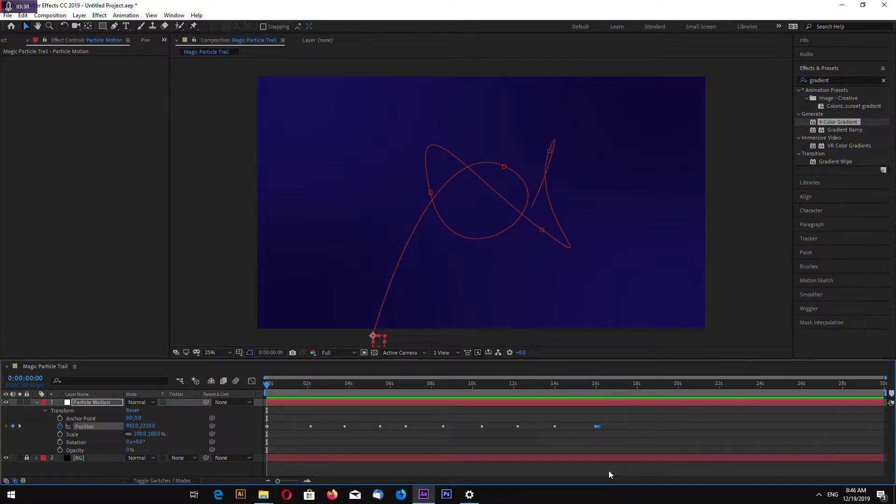
click(609, 471)
click(596, 427)
drag(270, 385, 550, 393)
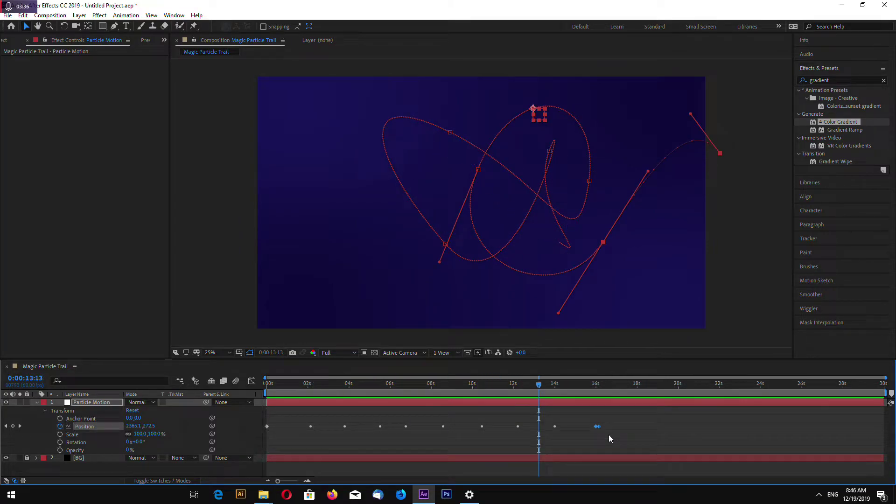
drag(597, 426, 881, 429)
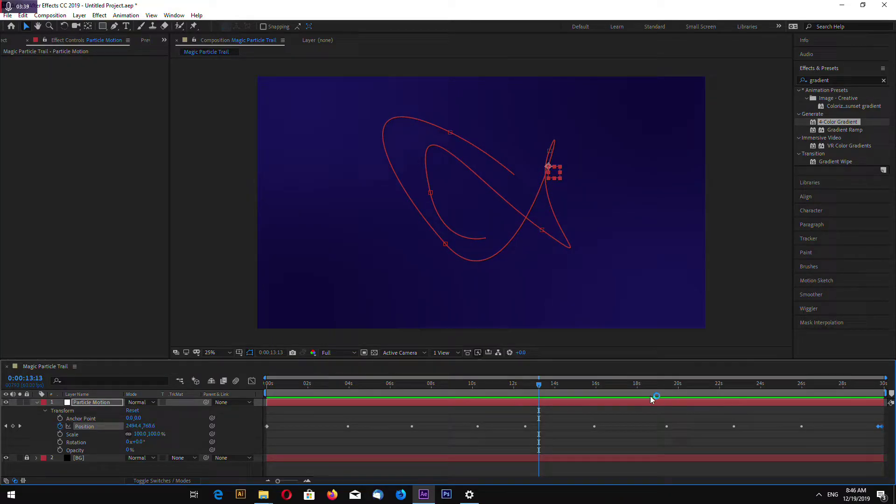
drag(540, 391, 240, 406)
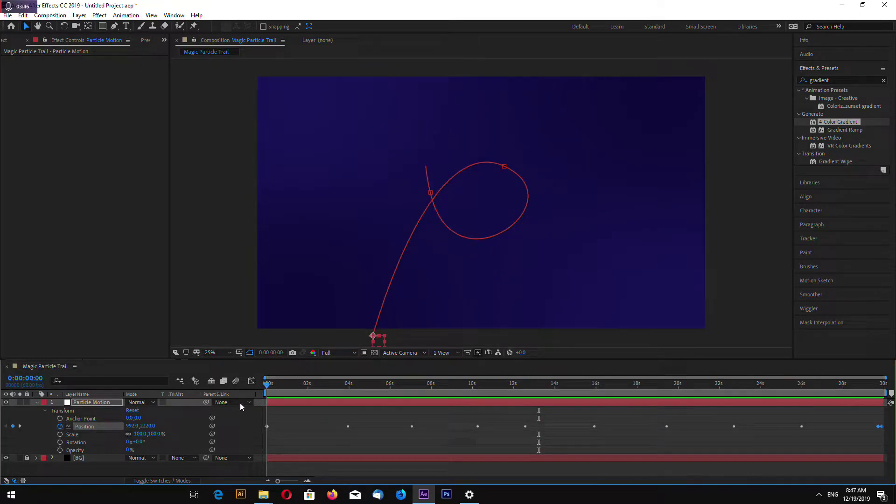
- Pull the last keyframe back to about 0:12, check the timing, and collapse the layer
click(868, 441)
drag(880, 426, 515, 422)
mouse_move(267, 384)
mouse_down()
mouse_move(526, 384)
mouse_move(267, 384)
mouse_up()
click(279, 464)
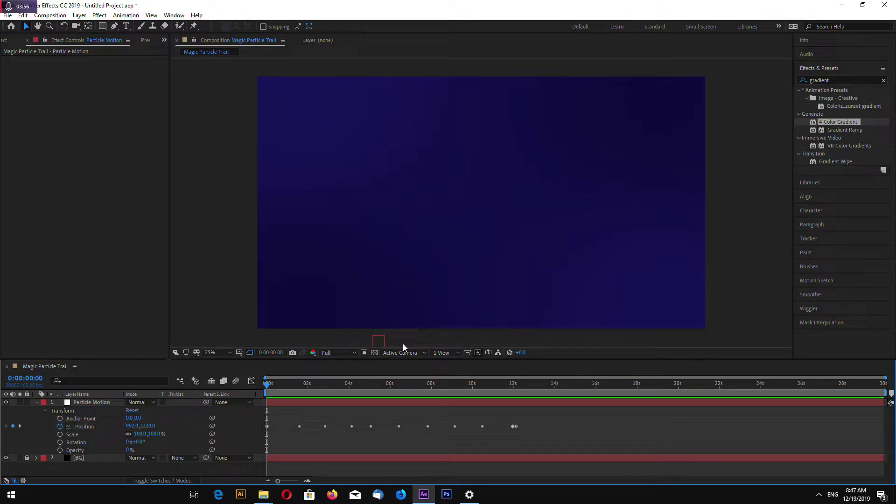
click(45, 411)
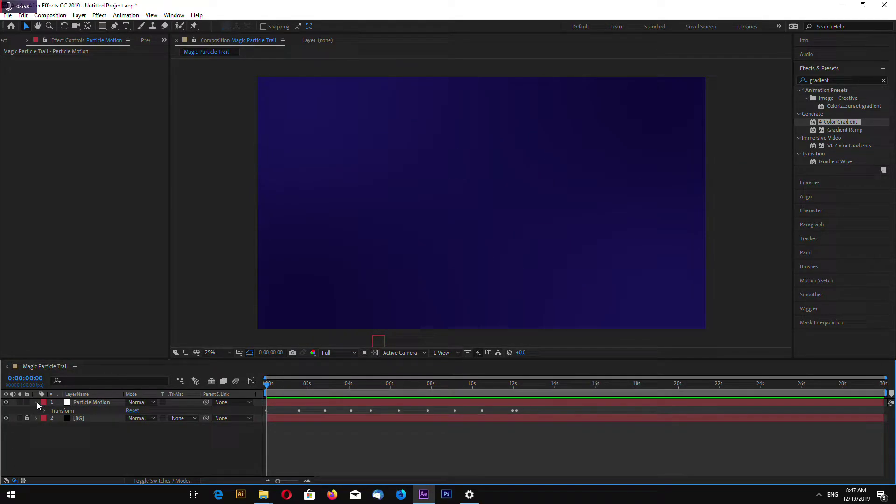
click(37, 402)
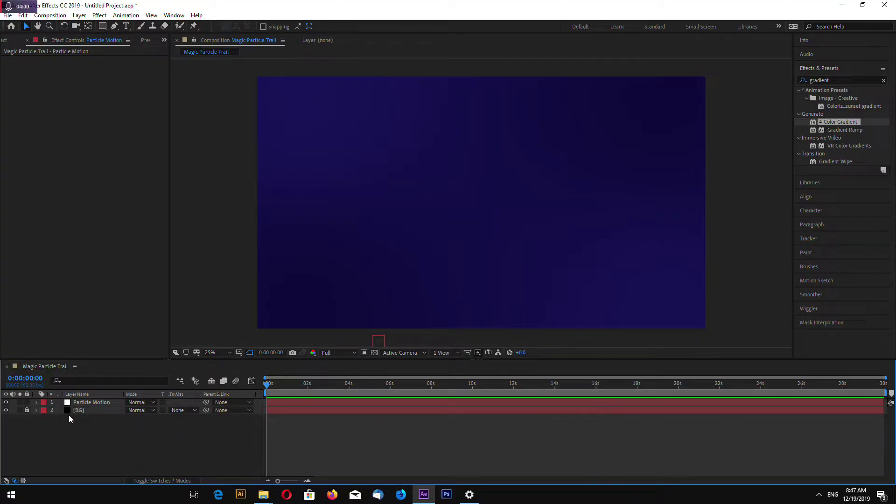
- Add a full-size black solid named Particles on top of the layer stack
right_click(104, 432)
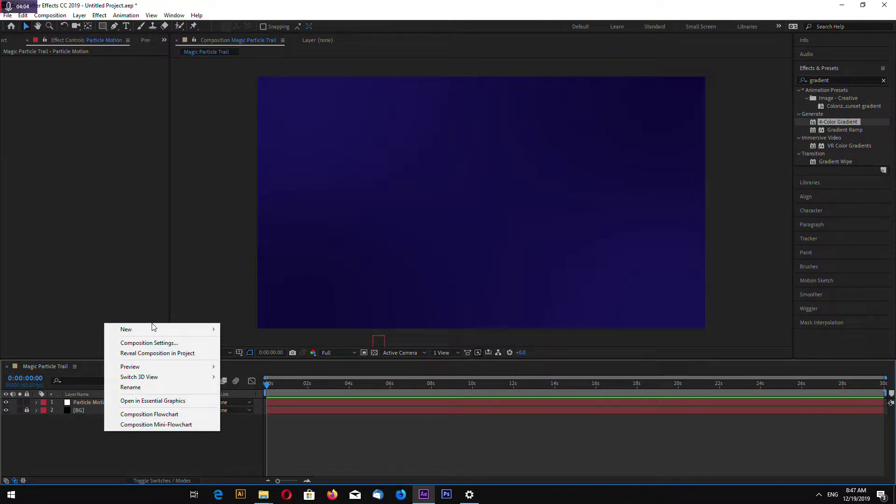
mouse_move(155, 329)
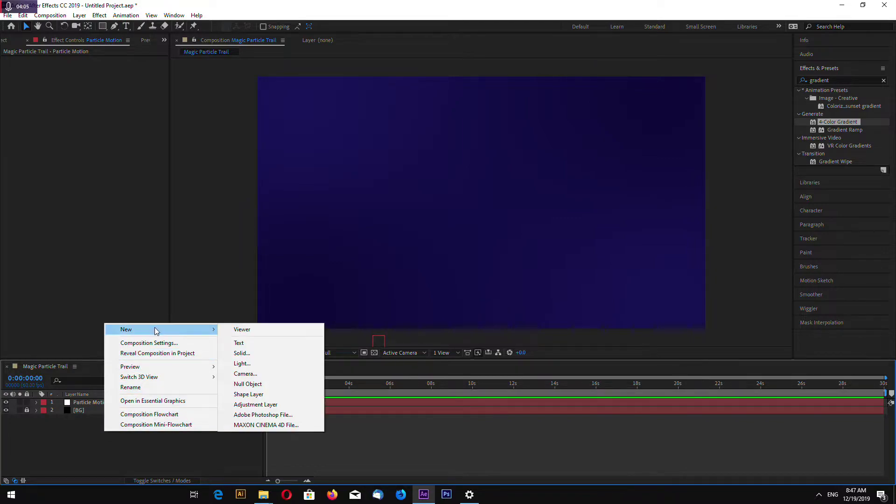
click(242, 353)
text(Pa)
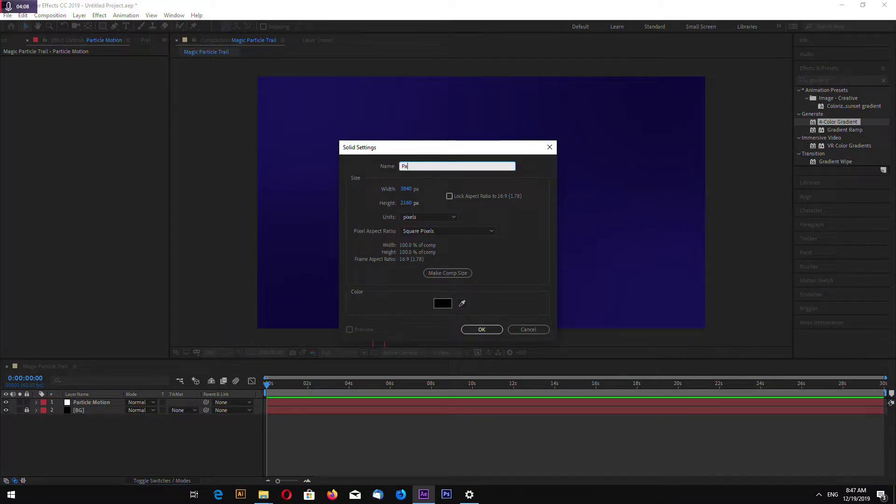
text(rticles)
click(486, 328)
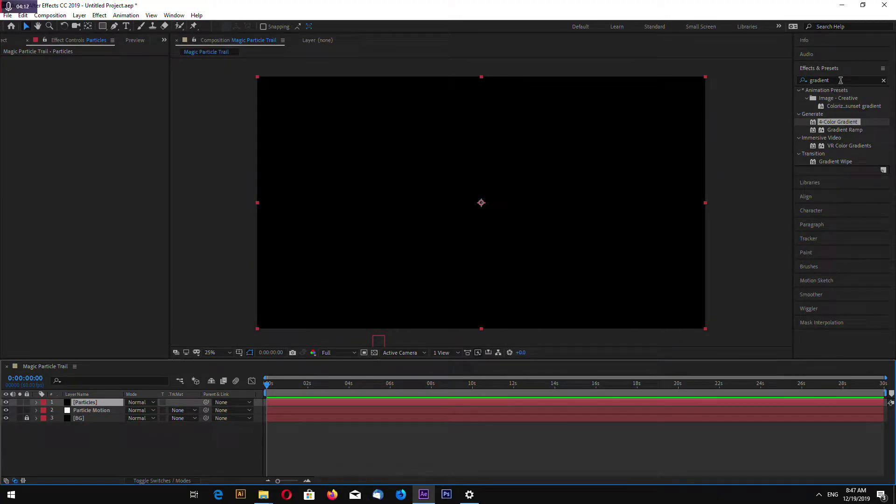
- Replace the effects search term 'gradient' with 'particle'
double_click(813, 79)
key(BackSpace)
text(particles)
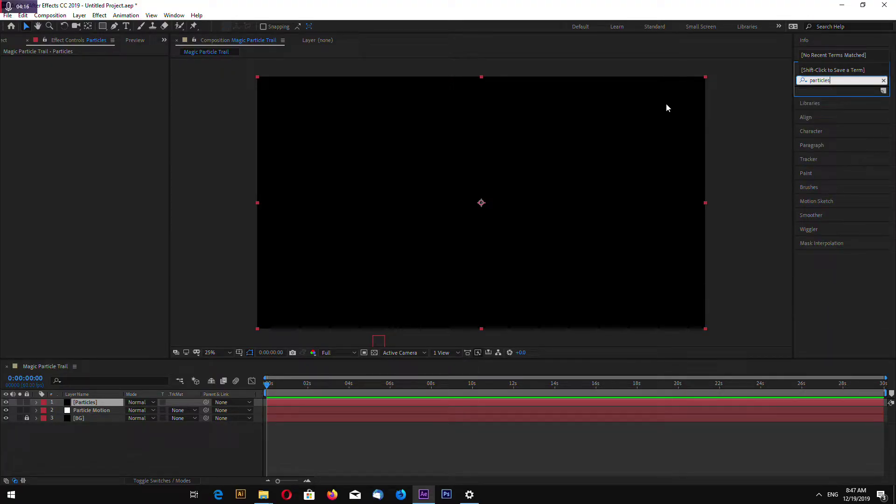
key(BackSpace)
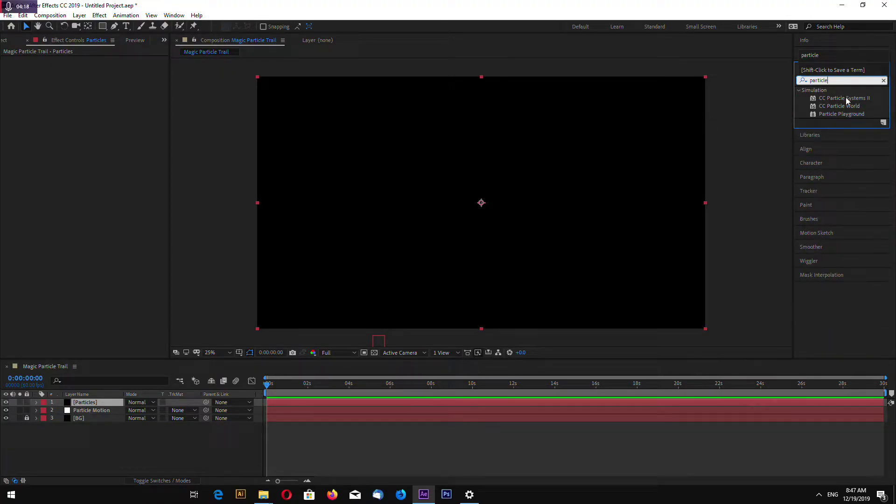
- Apply CC Particle Systems II to Particles, scrub ahead, and expand its Producer settings
drag(844, 102, 477, 224)
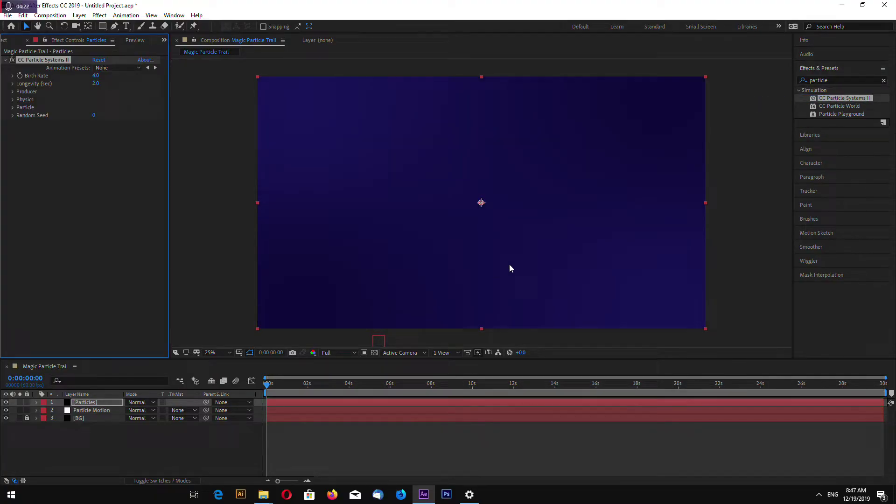
drag(271, 386, 313, 392)
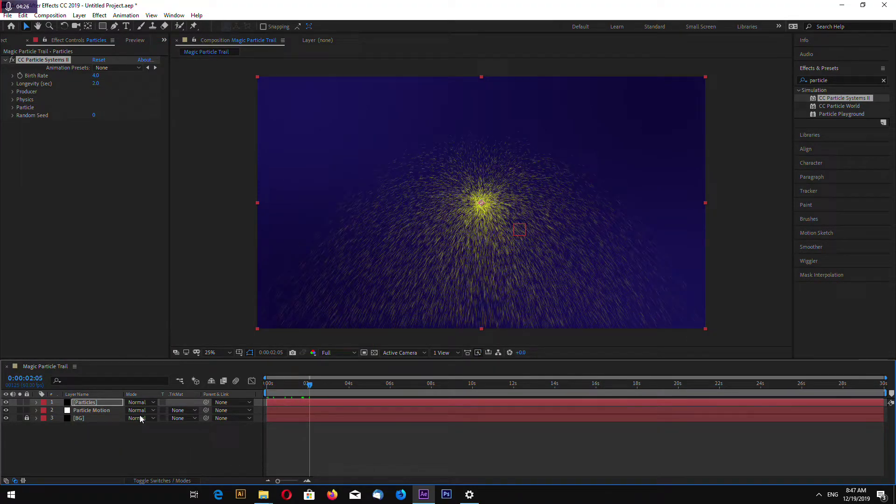
click(13, 92)
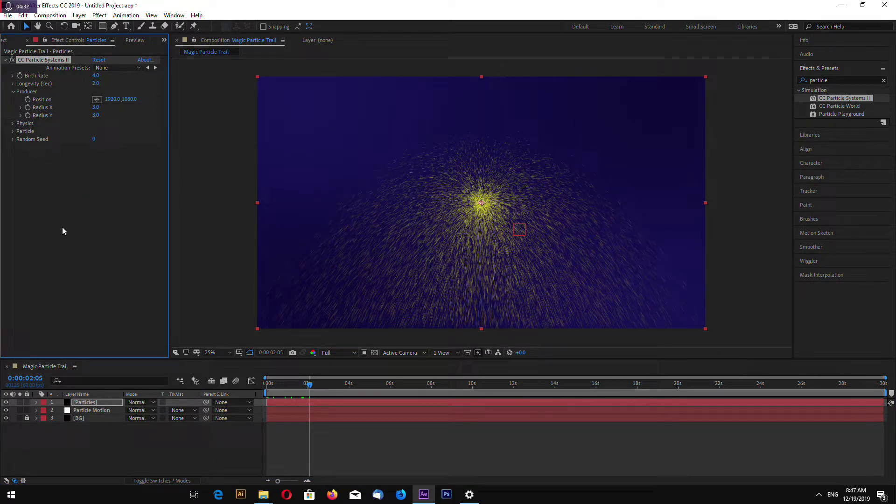
- Show Particle Motion's Position keyframes, then reselect the Particles layer
click(36, 410)
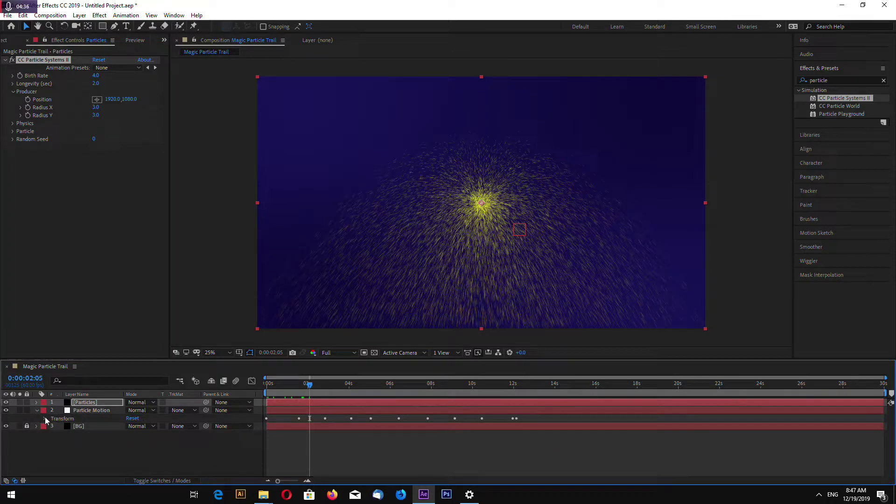
click(45, 419)
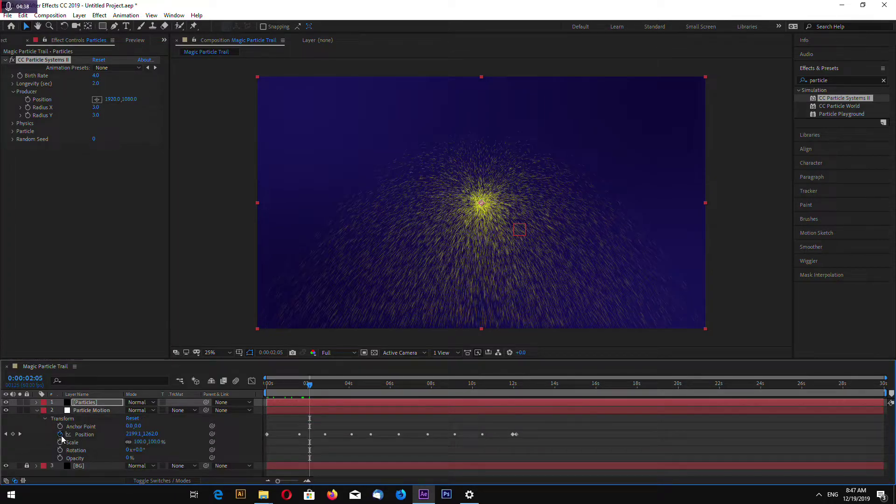
click(85, 435)
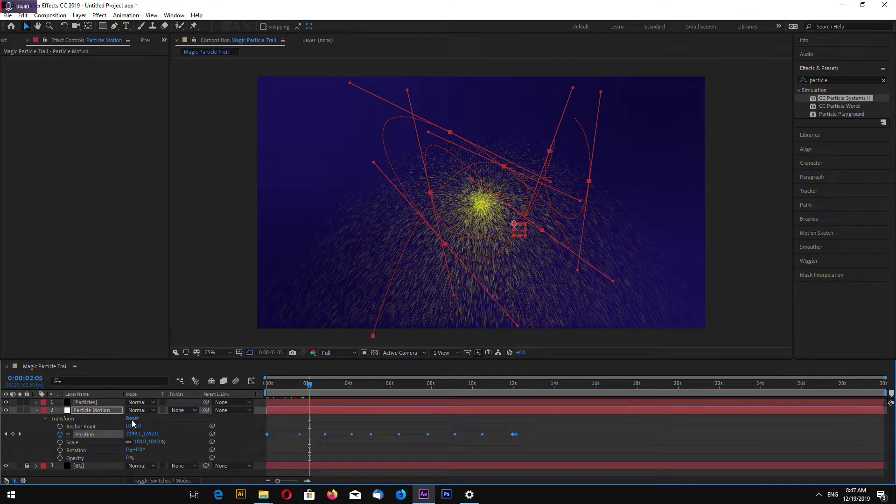
click(87, 403)
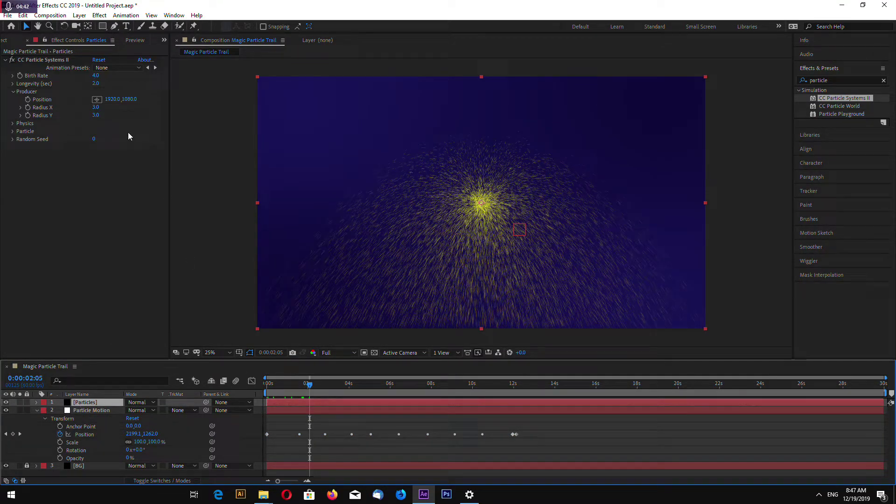
- Pickwhip-link the Producer Position expression to thisComp.layer("Particle Motion").transform.position
alt+click(27, 100)
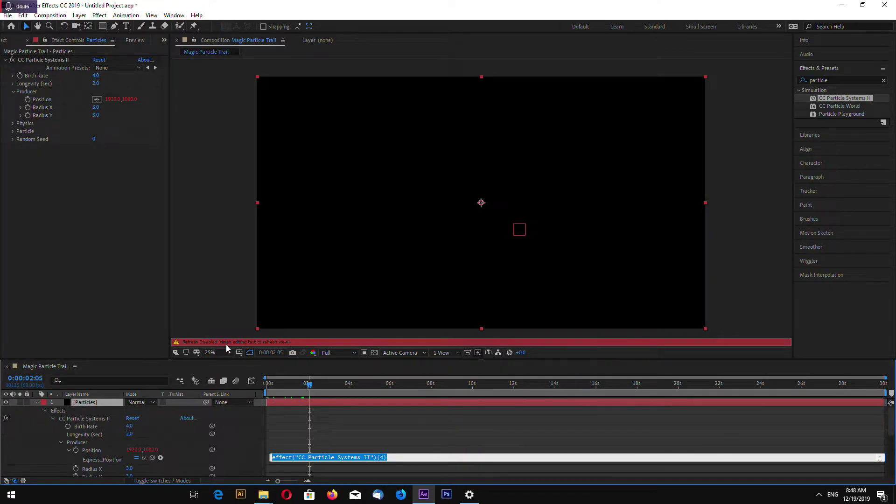
click(245, 345)
drag(247, 359, 253, 218)
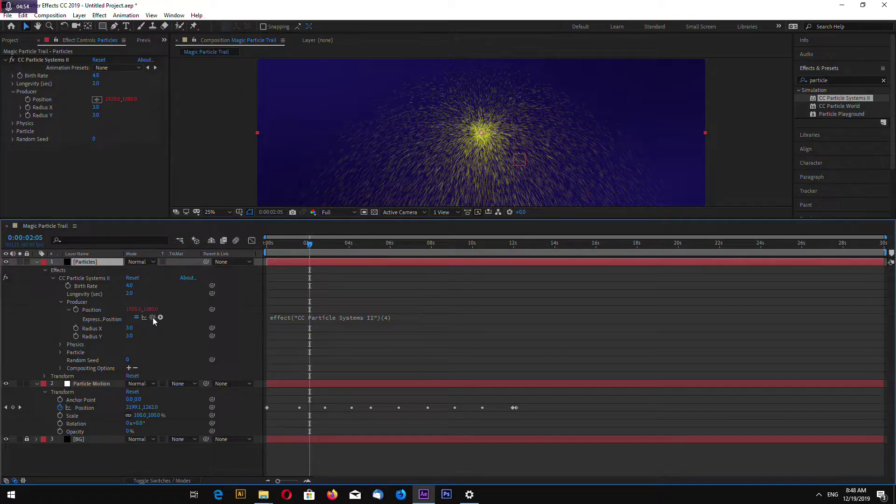
drag(153, 318, 84, 408)
drag(83, 408, 83, 408)
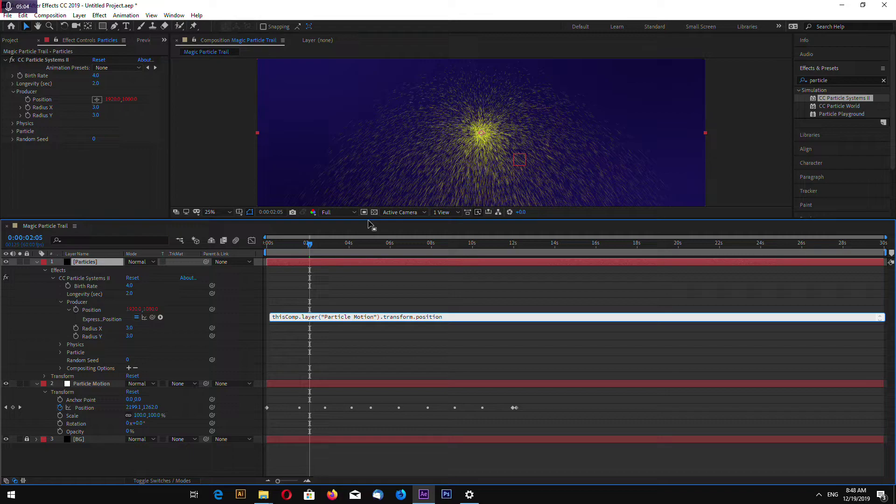
drag(372, 221, 368, 285)
click(307, 316)
- Scrub from the start to preview the emitter following the Particle Motion path
drag(307, 316, 260, 305)
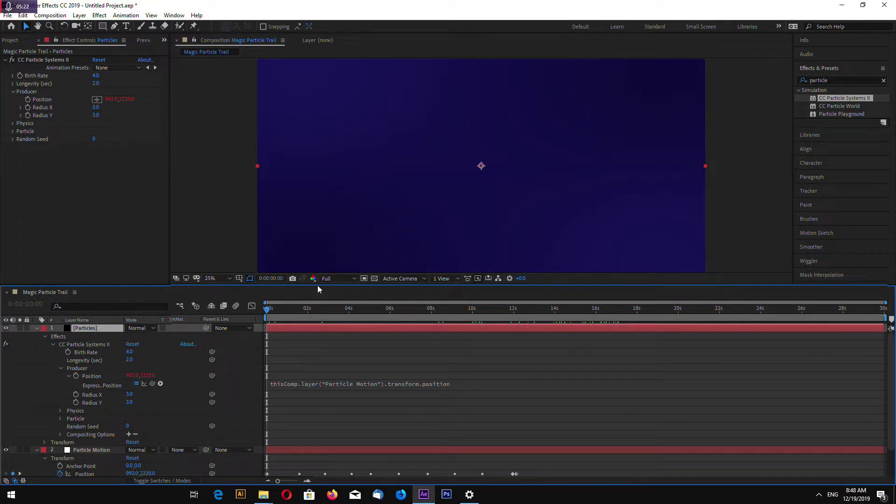
drag(317, 285, 320, 377)
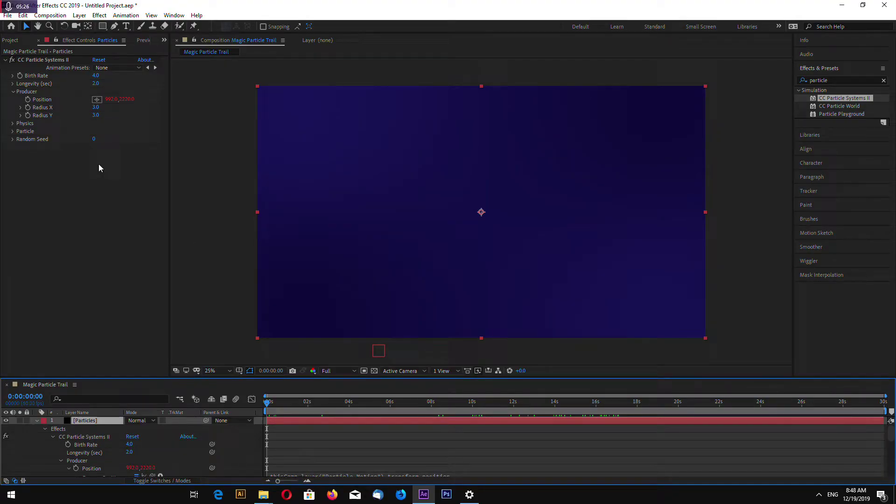
click(37, 420)
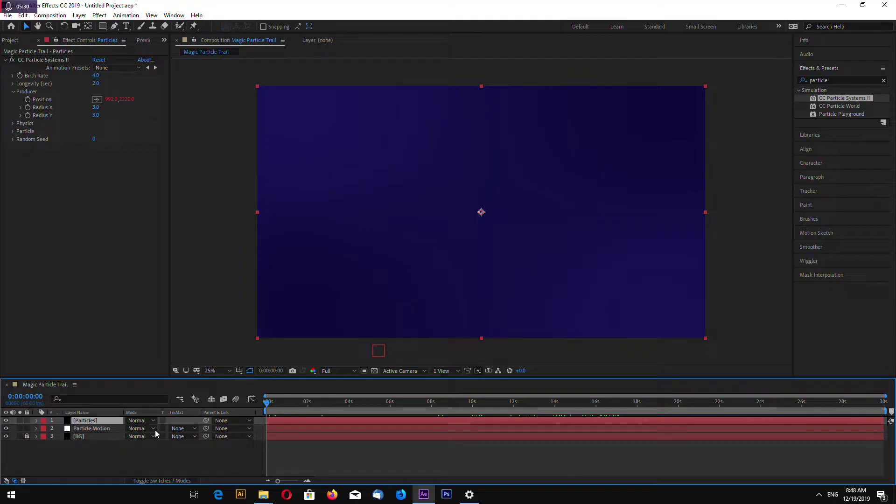
click(37, 421)
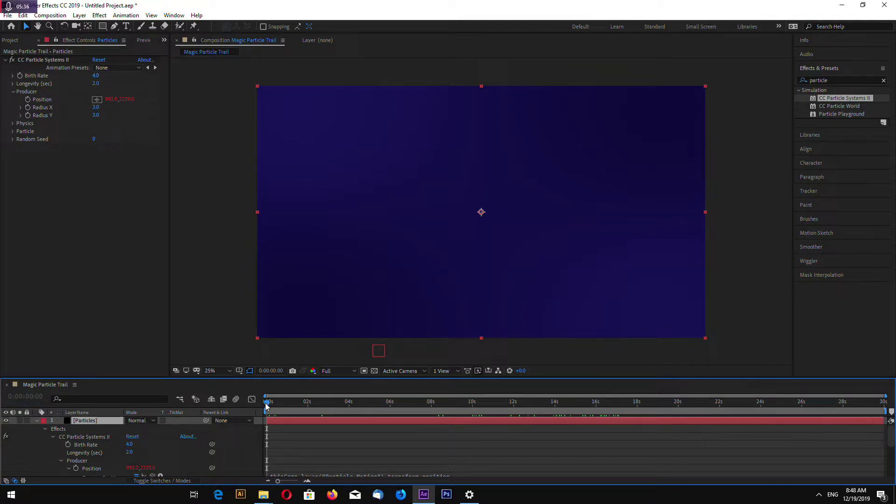
drag(267, 403, 302, 408)
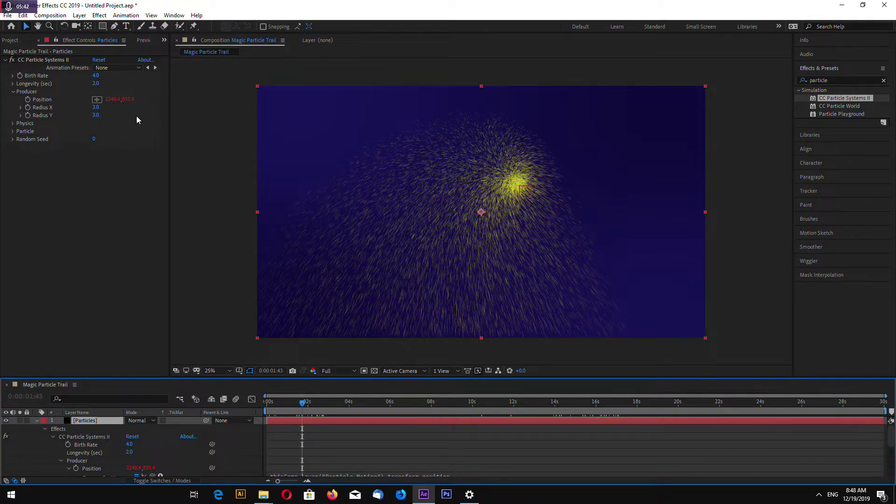
- Make the particles Faded Sphere with white (ffffff) birth colour and black (000000) death colour
click(13, 92)
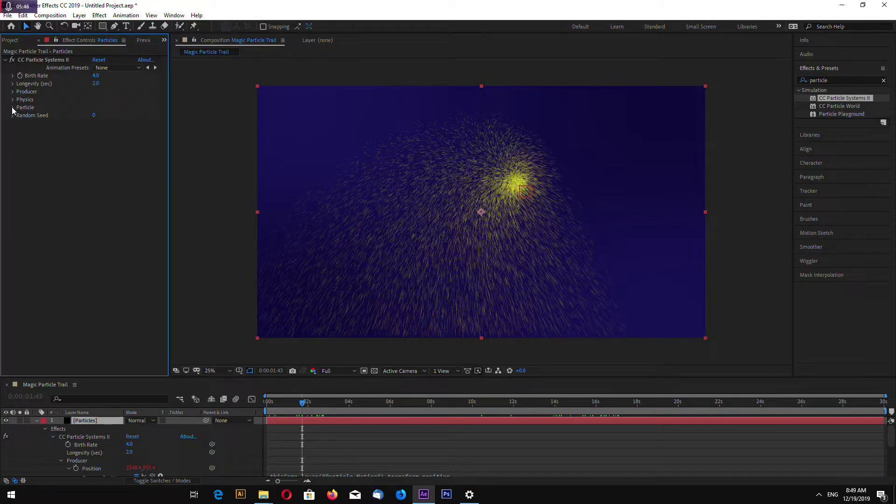
click(13, 108)
click(122, 118)
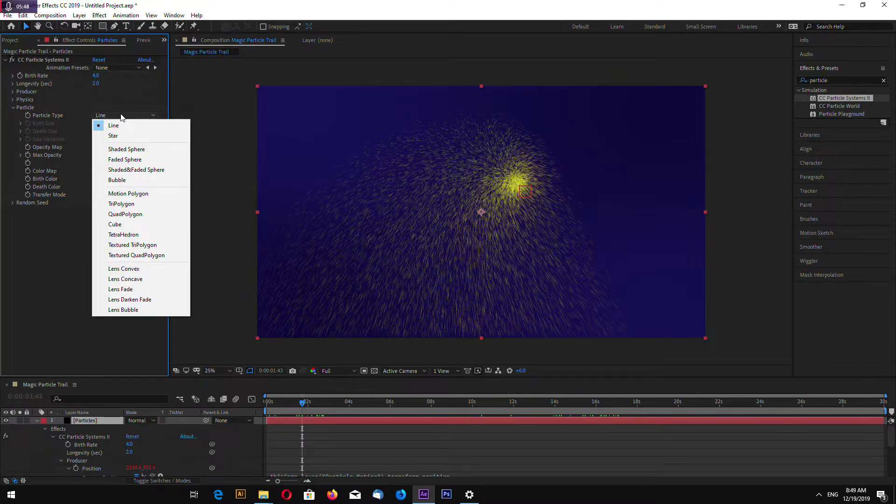
click(139, 161)
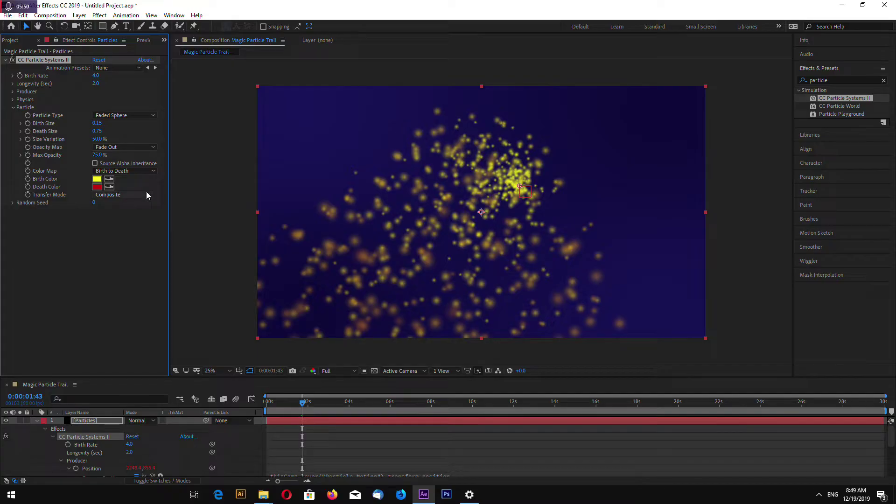
click(97, 180)
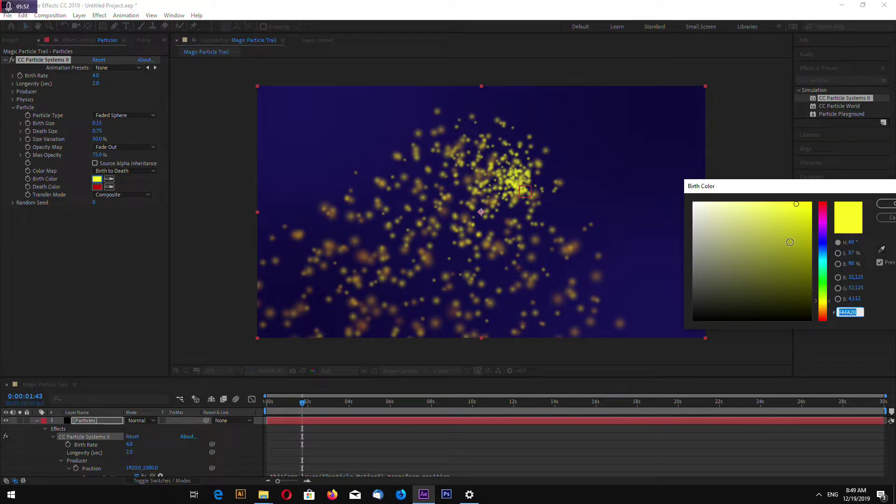
text(ffffff)
click(888, 204)
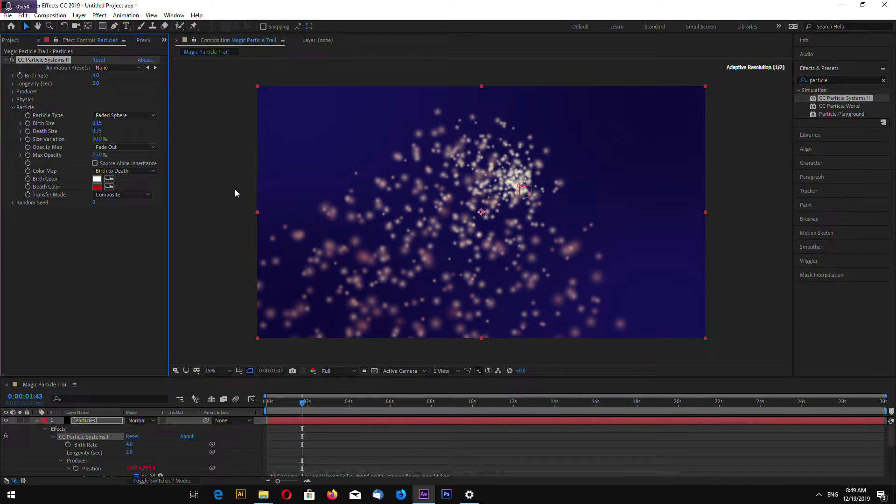
click(97, 186)
text(000000)
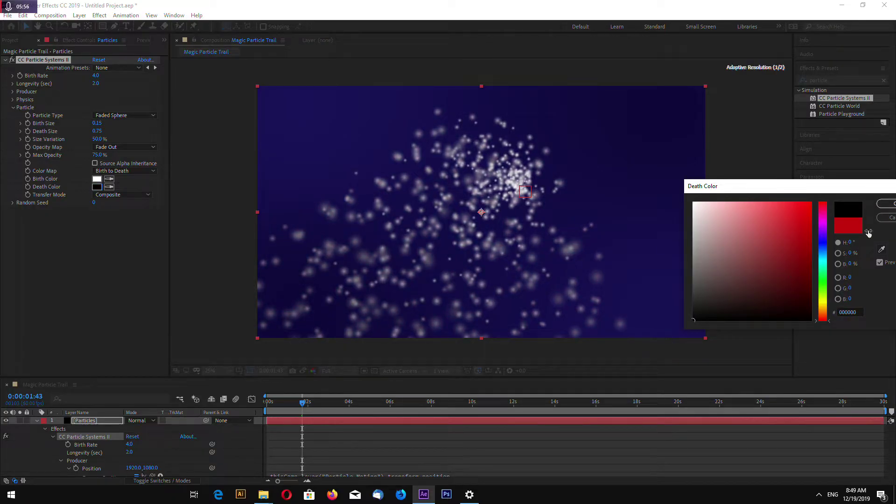
click(888, 204)
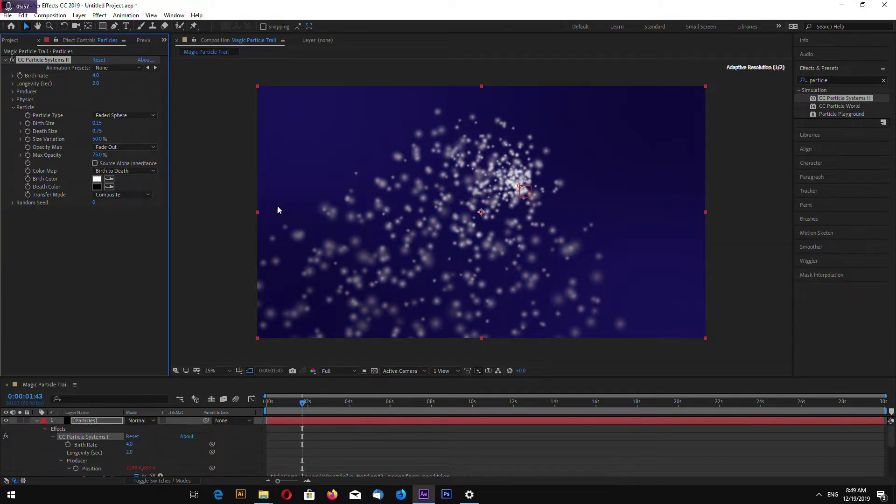
- Set the particle Birth Size to 0.02, after trying 0.05
click(99, 124)
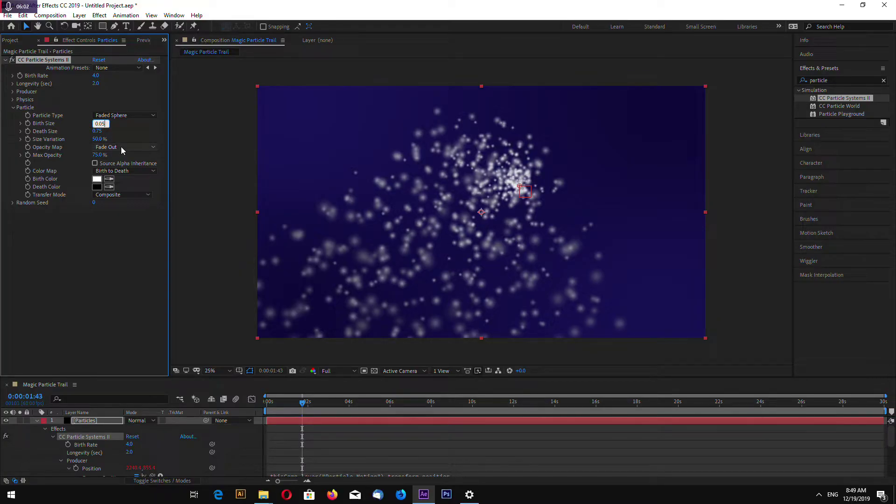
key(Return)
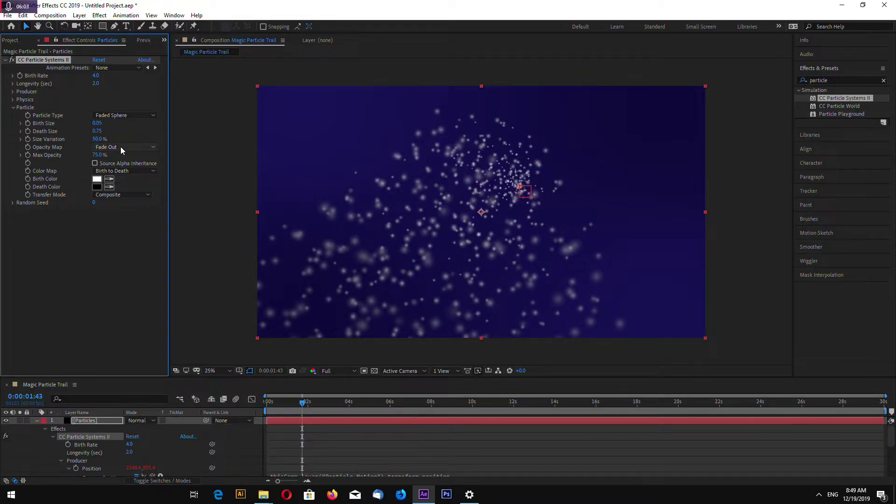
click(99, 124)
key(Return)
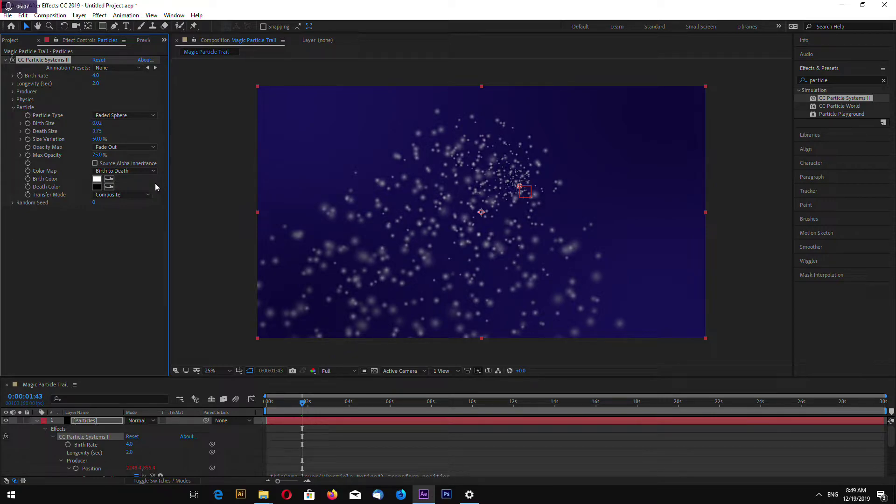
- Set Death Size to 0.30 after trying 0.1 and 0.5, then collapse the Particle group
click(101, 131)
text(0.1)
key(Return)
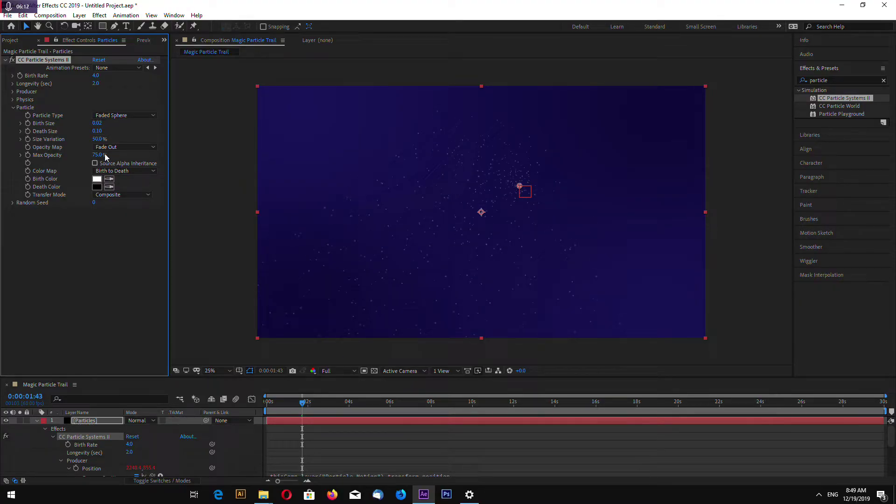
click(97, 132)
text(0.5)
key(Return)
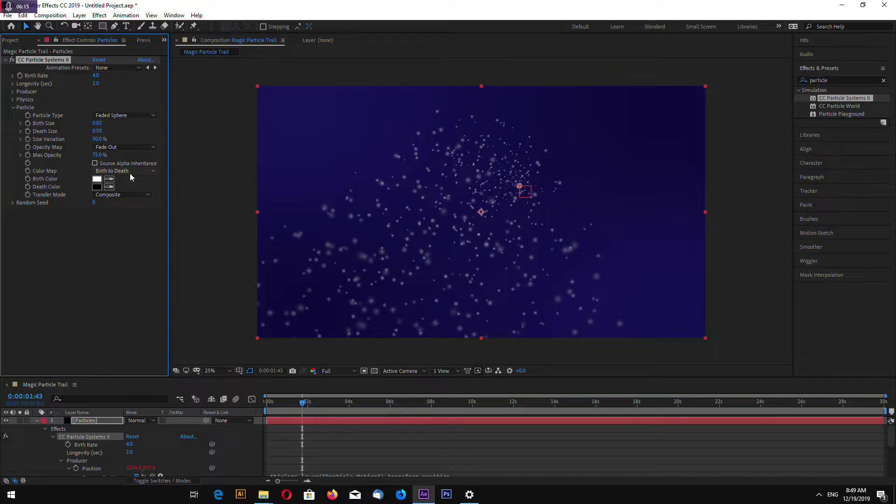
click(98, 131)
text(0.3)
key(Return)
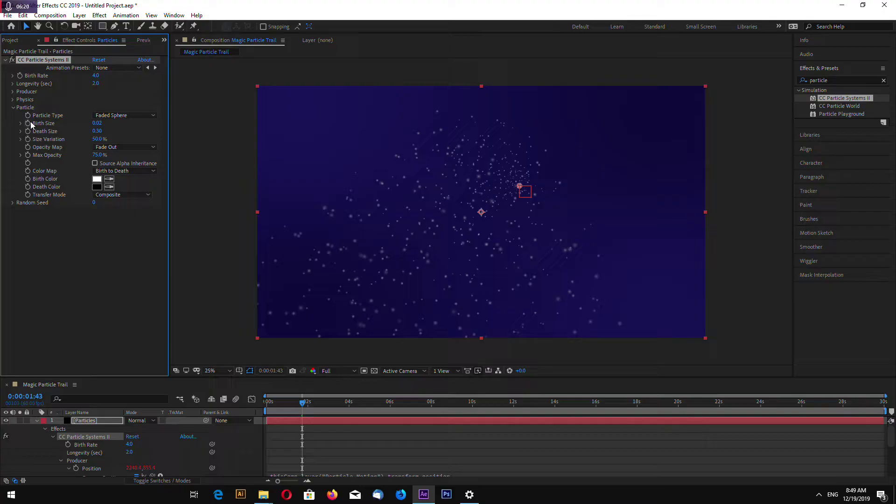
click(13, 107)
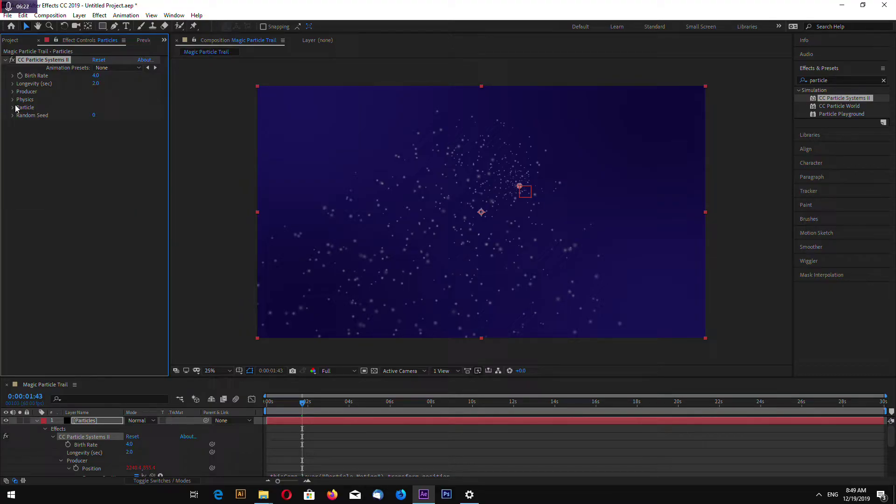
- Zero the Physics Velocity and Gravity values, then scrub to review the lingering trail
click(13, 99)
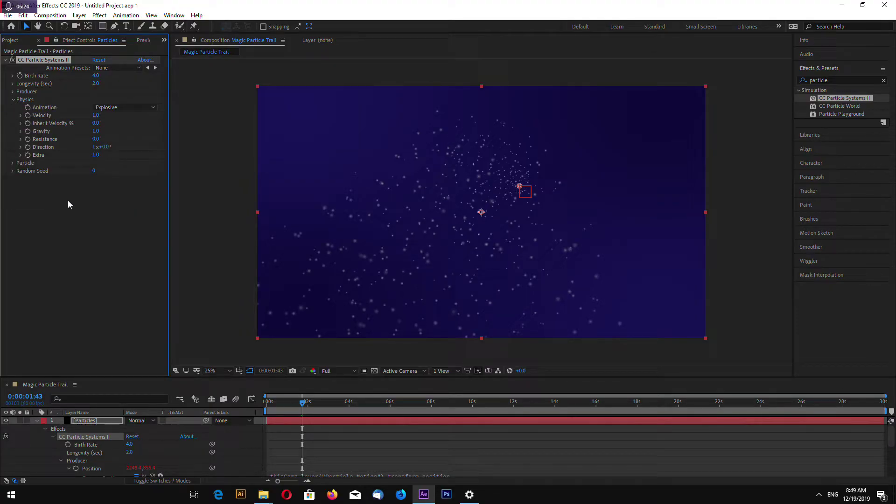
click(97, 116)
key(Return)
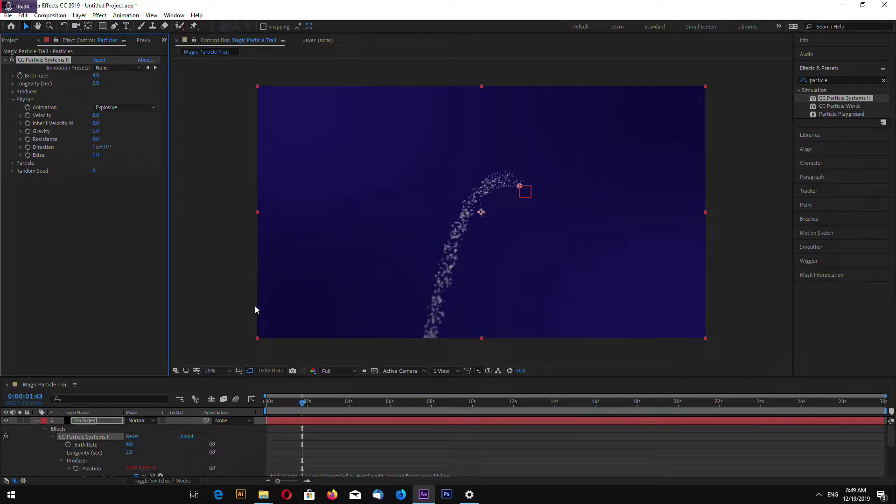
click(96, 131)
mouse_move(307, 405)
mouse_down()
mouse_move(324, 408)
mouse_move(266, 409)
mouse_move(295, 409)
mouse_up()
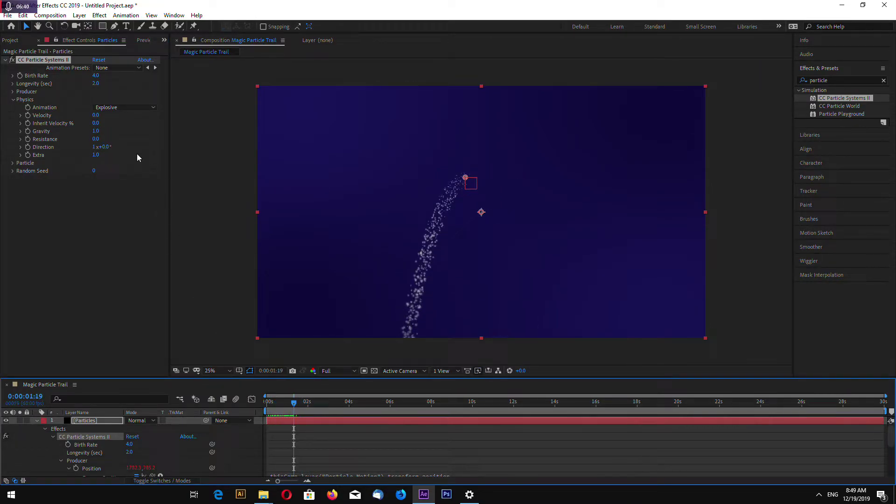
click(95, 132)
text(0)
key(Return)
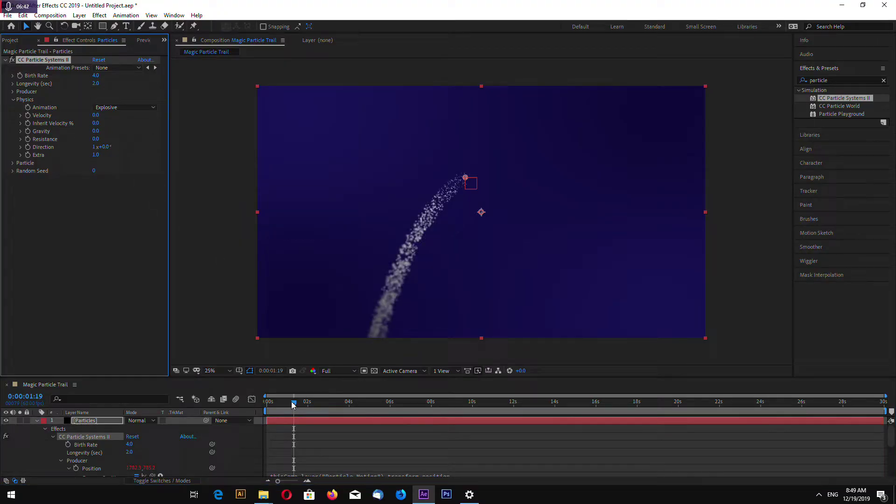
click(285, 406)
drag(285, 408, 333, 403)
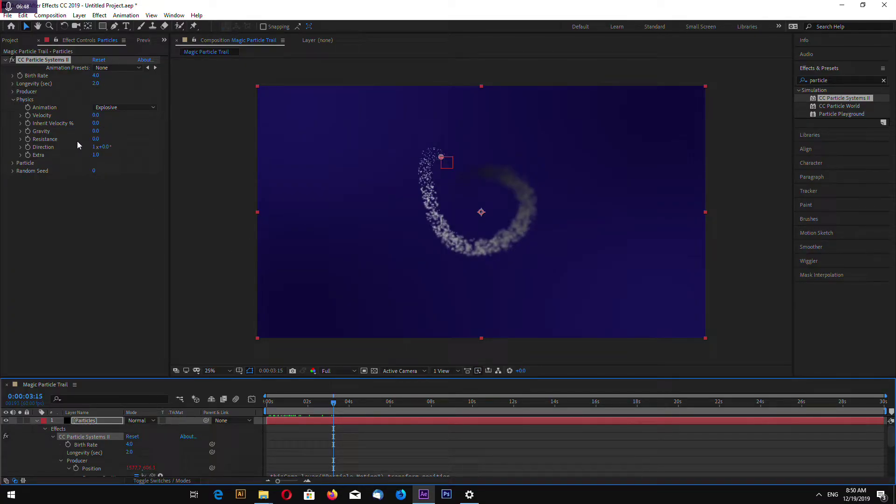
- Set Producer Radius Y and Radius X both to 0.2, then scrub to check the thinner trail
click(13, 100)
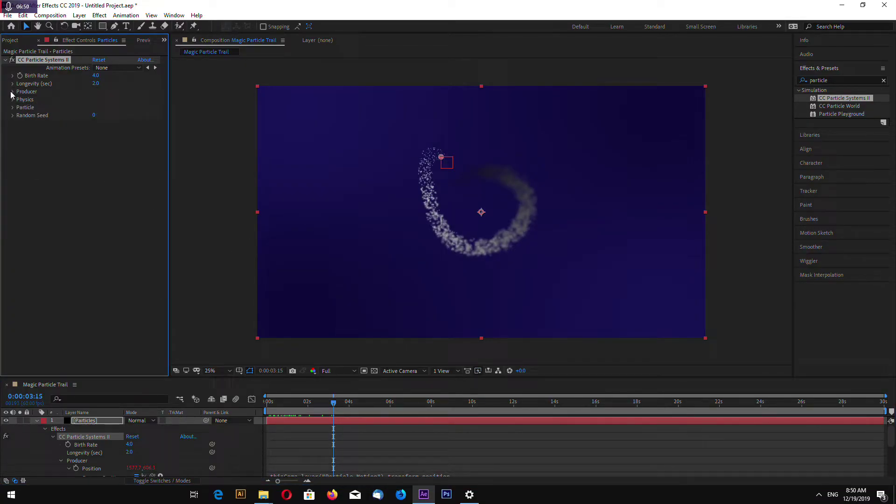
click(12, 91)
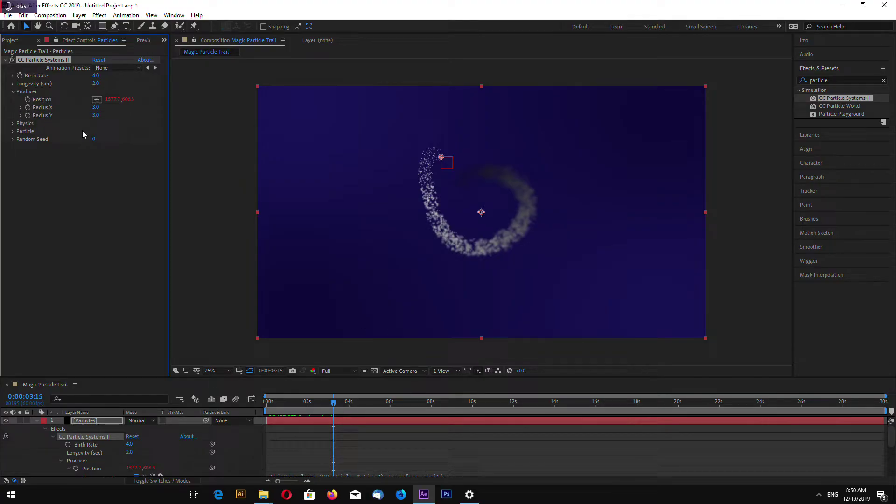
drag(97, 110, 96, 110)
click(96, 115)
text(1)
key(Return)
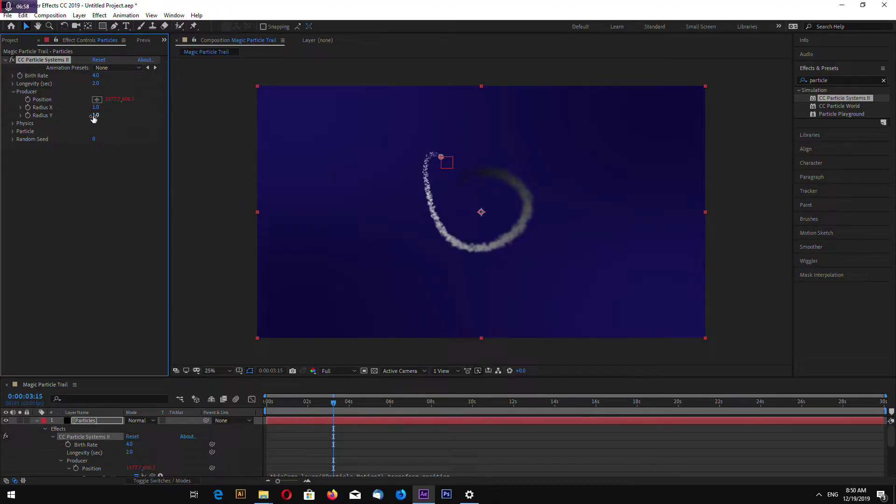
click(95, 115)
text(0.2)
key(Return)
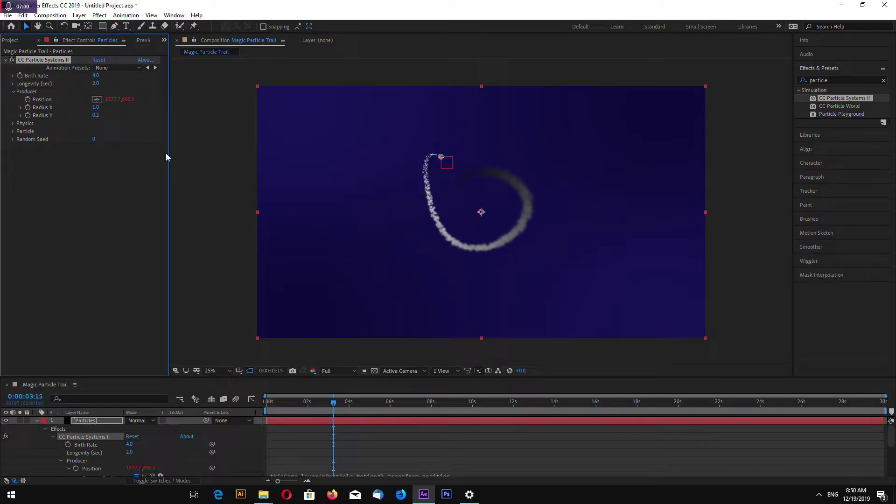
click(95, 108)
text(0.2)
key(Return)
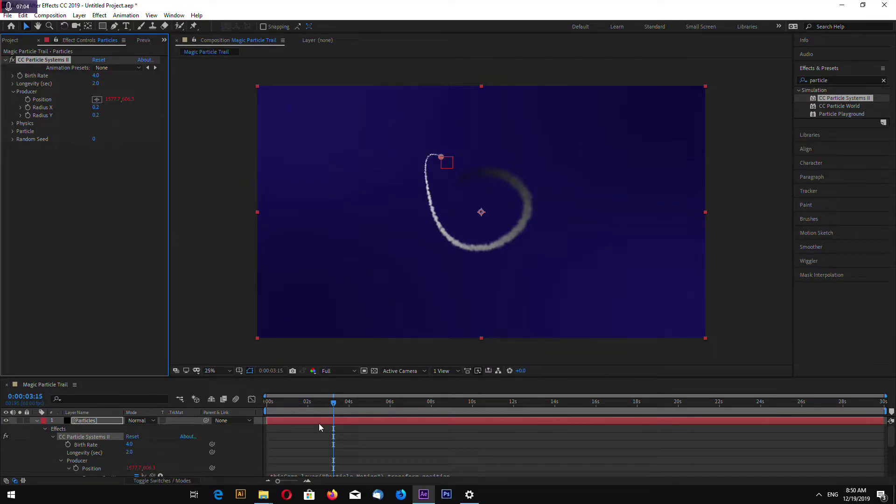
drag(334, 405, 352, 407)
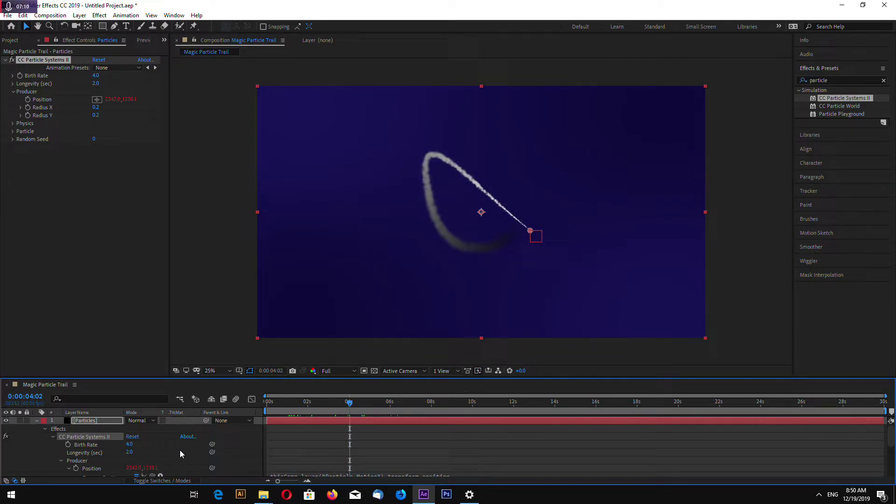
- Set the Particles layer mode to Classic Color Dodge after testing Color Dodge, and scrub the trail
click(153, 421)
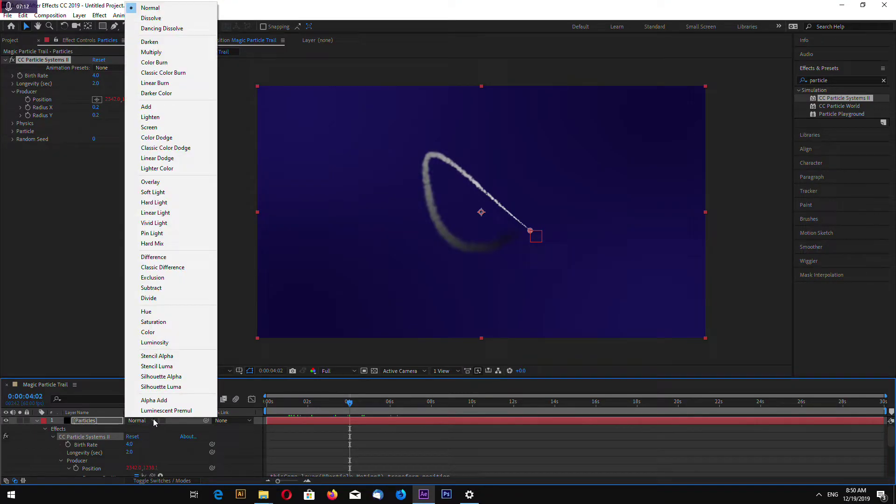
click(186, 150)
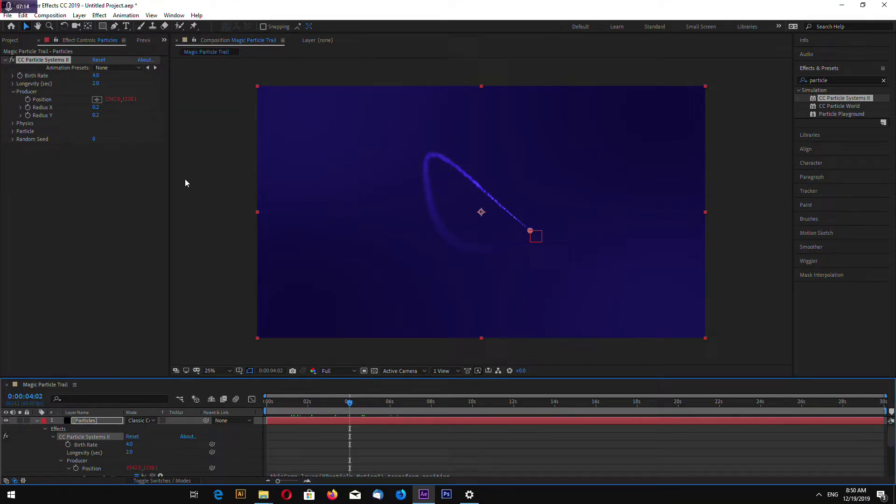
click(154, 420)
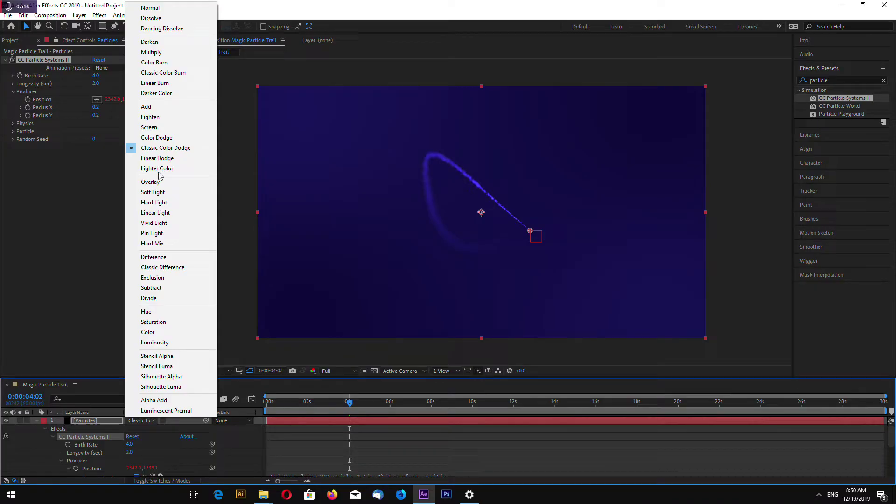
click(161, 138)
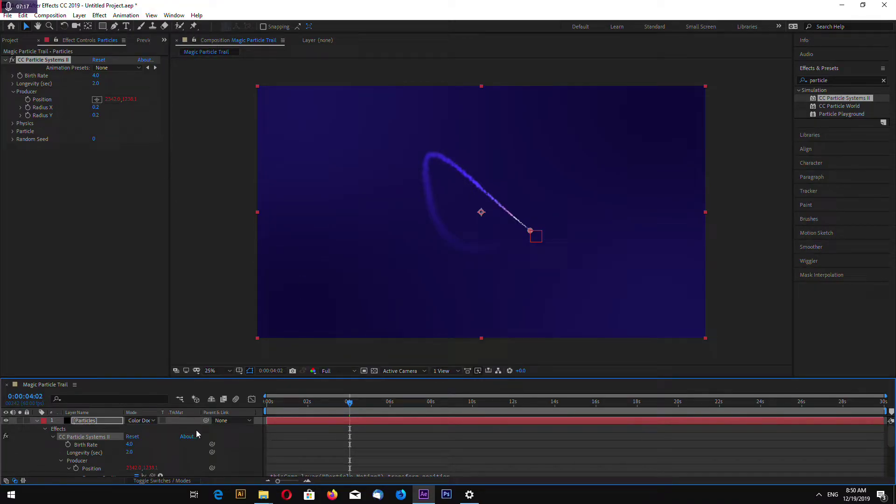
click(153, 420)
click(167, 167)
drag(349, 406, 375, 404)
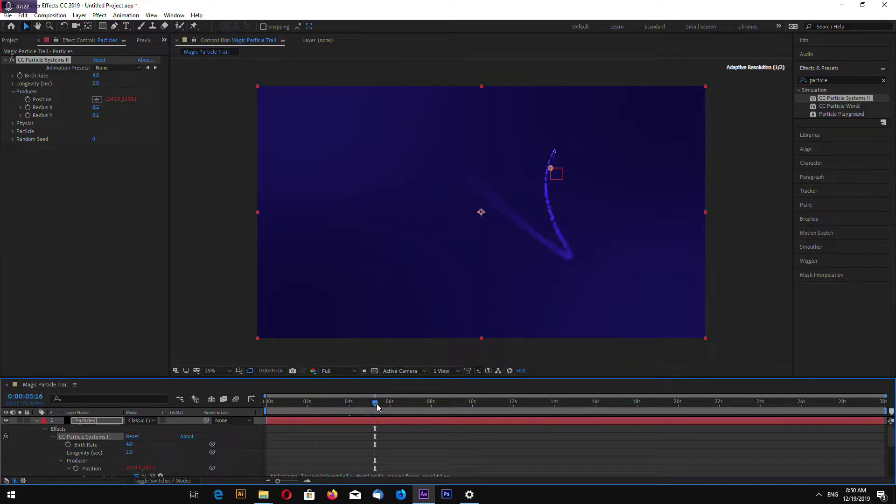
click(729, 298)
click(339, 404)
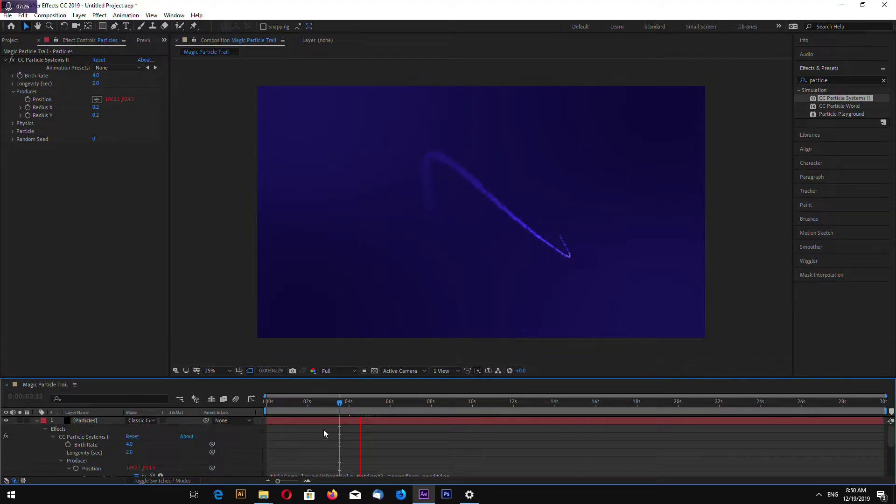
drag(339, 398, 318, 404)
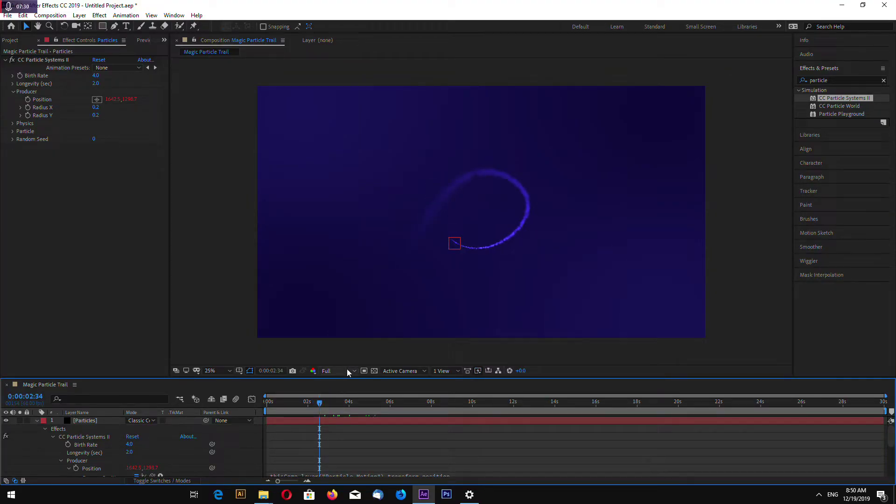
- Drop viewer resolution to Quarter and play a Space-bar preview from about two seconds
click(350, 371)
click(345, 424)
drag(330, 404, 309, 404)
key(space)
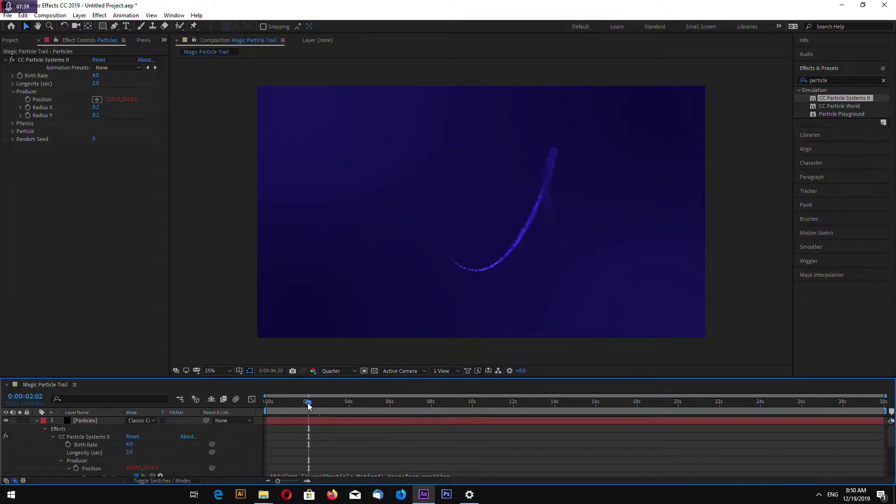
drag(308, 406, 290, 406)
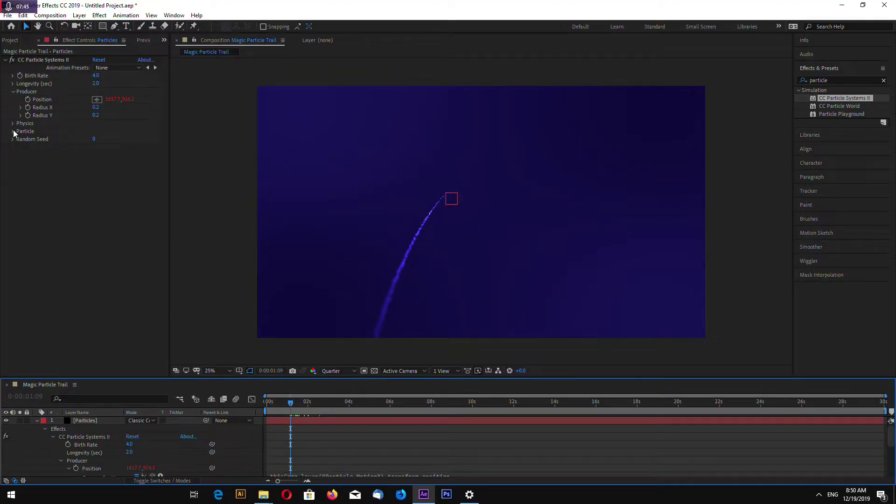
- Set the Physics Velocity to 0.02 and scrub forward to check the trail
click(14, 92)
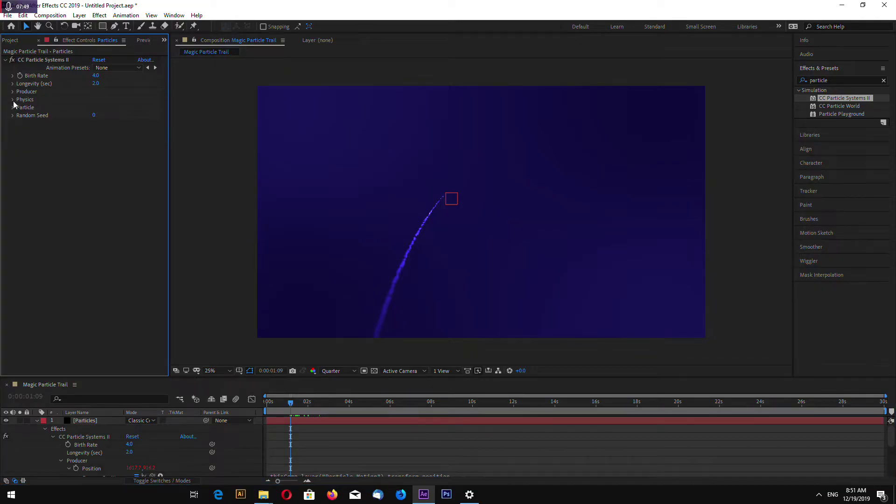
click(13, 100)
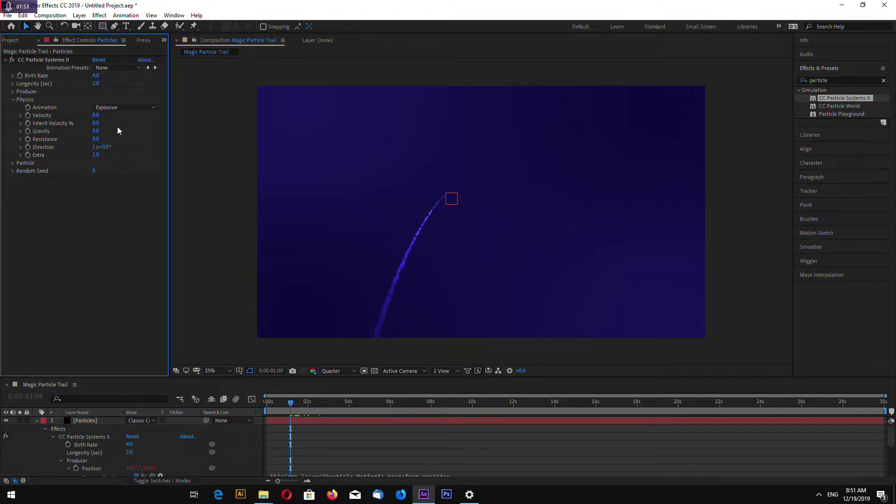
click(96, 115)
text(0.02)
key(Return)
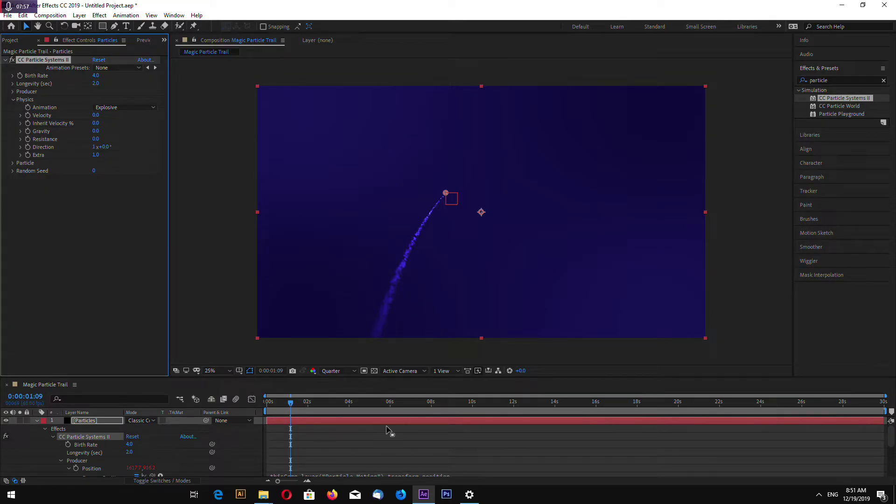
drag(291, 406, 376, 399)
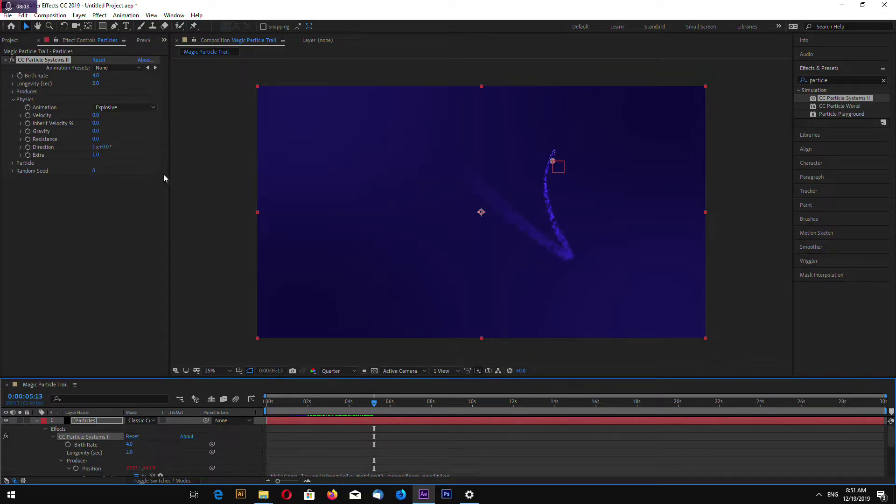
- Lower the particle Birth Rate
click(96, 75)
text(1)
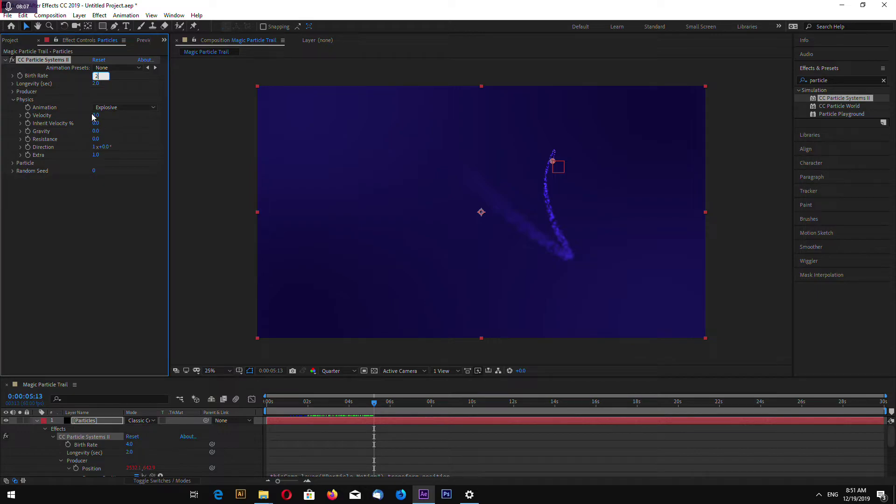
key(Return)
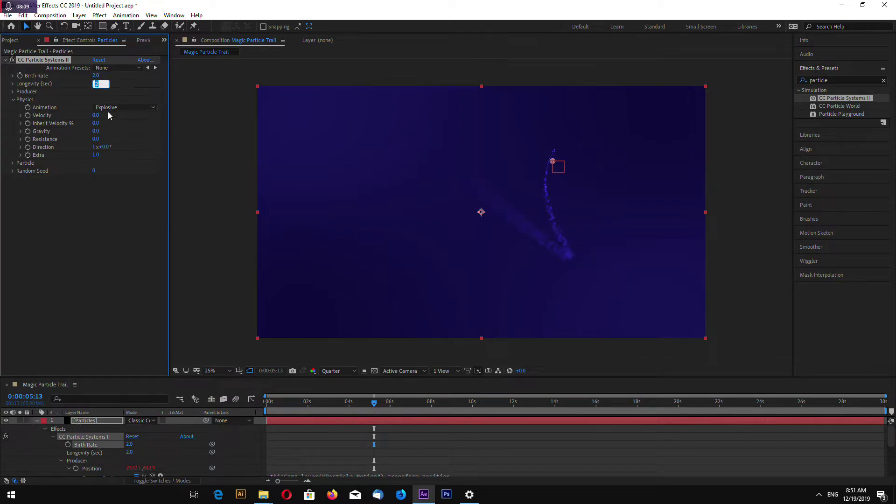
- Set Longevity to 1.5 seconds after trying 4, 2 and 1, then scrub to preview
text(4)
key(Return)
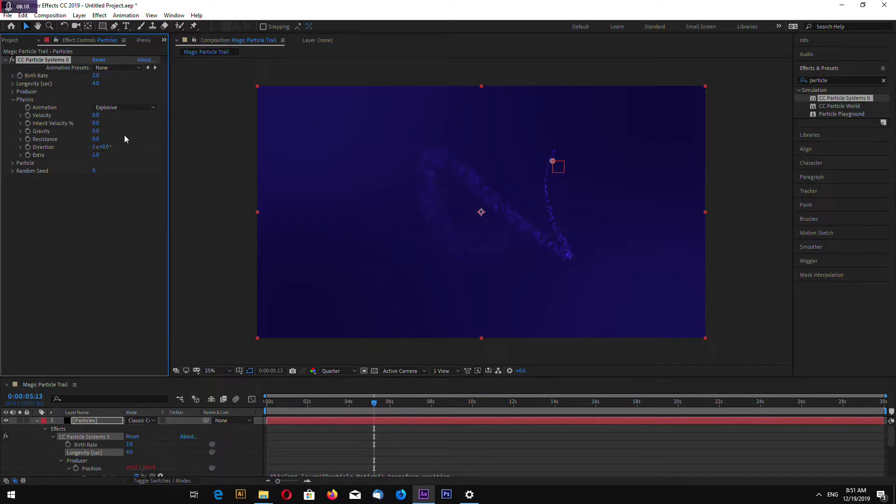
click(99, 84)
text(2)
key(Return)
click(96, 83)
text(1)
key(Return)
click(97, 85)
text(1.5)
key(Return)
drag(374, 408, 313, 407)
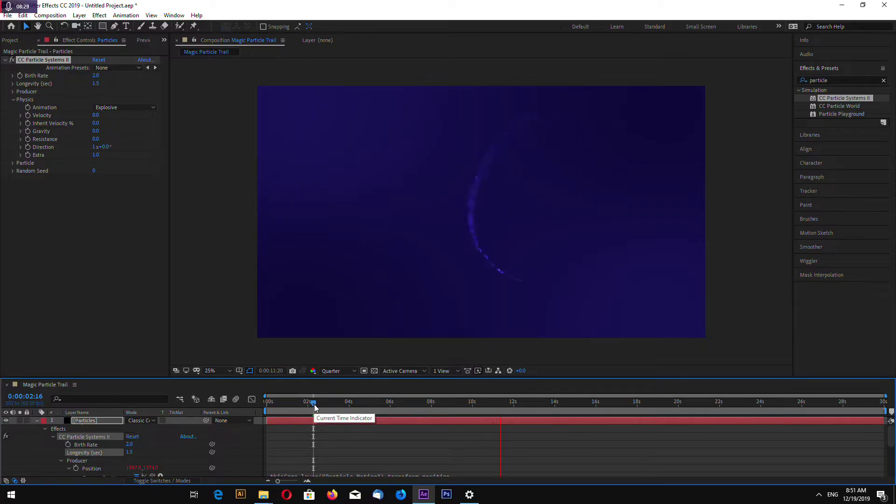
drag(314, 404, 283, 398)
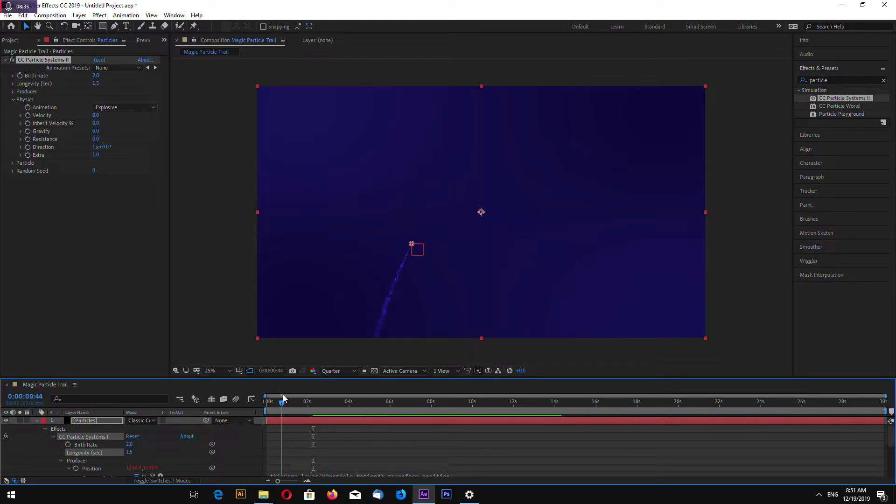
- Collapse and select the Particles layer, duplicate it with Ctrl+D, then scrub the opening frames
click(37, 421)
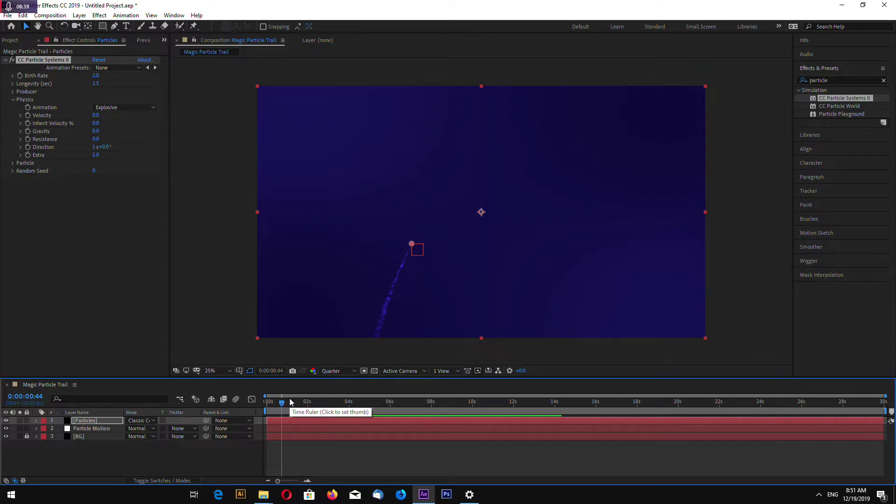
click(94, 421)
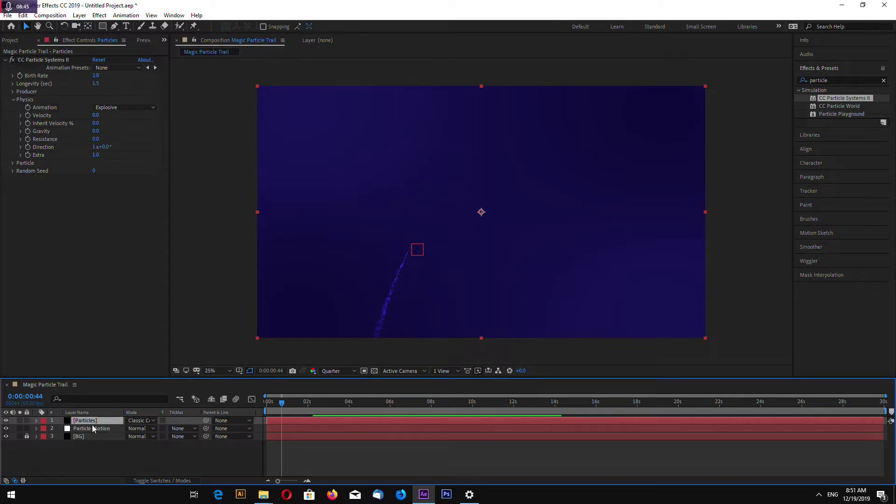
key(ctrl+d)
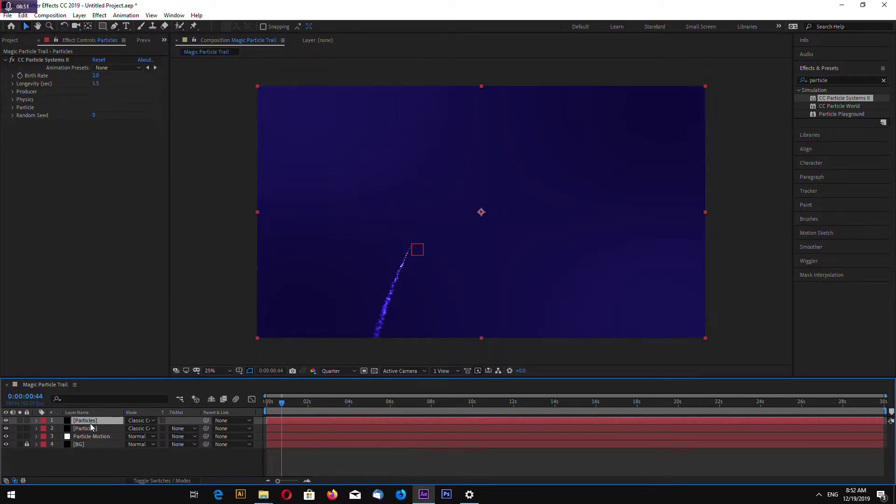
drag(286, 408, 309, 407)
click(328, 407)
- On the top Particles layer, raise the Random Seed to 180 and scrub to check the new path
click(89, 428)
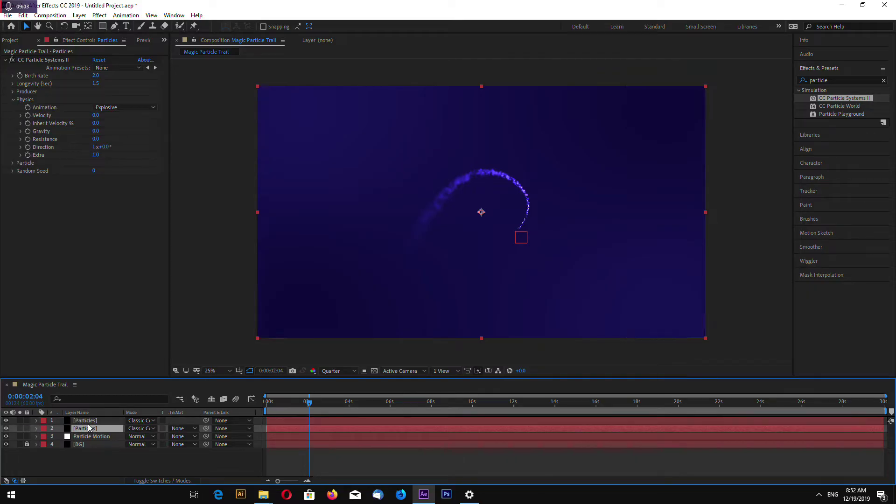
click(86, 420)
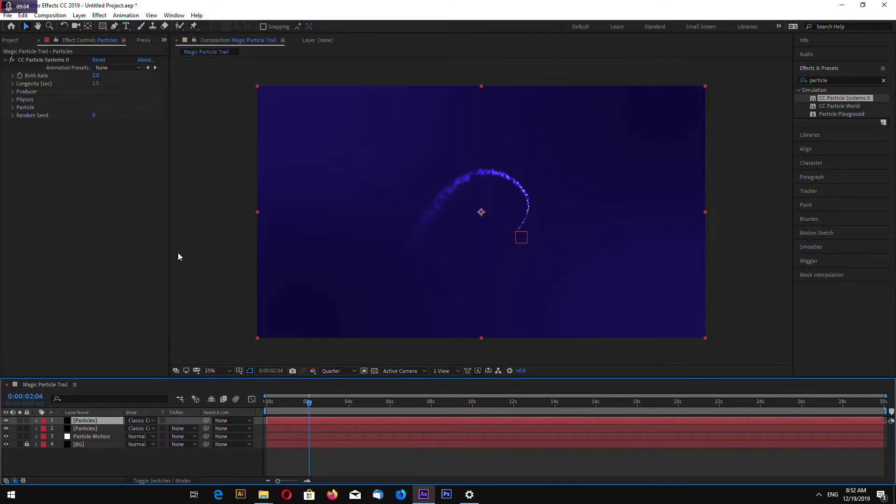
click(91, 120)
drag(93, 115, 107, 116)
drag(312, 404, 320, 402)
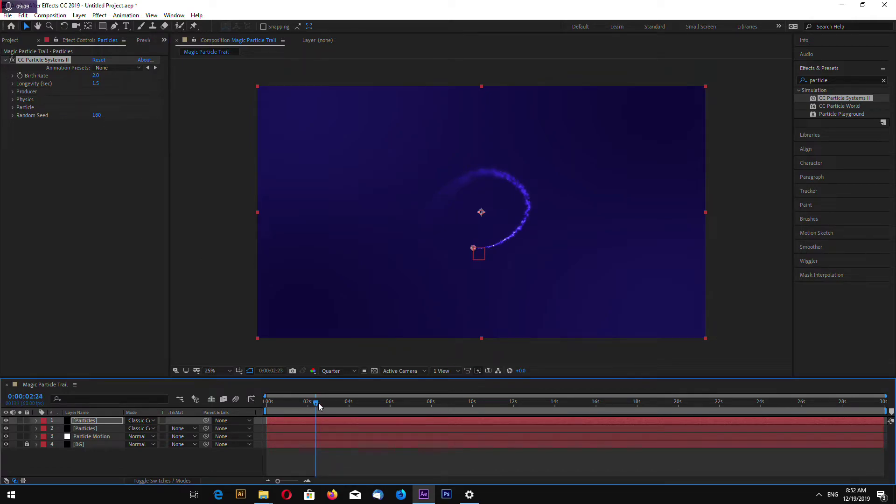
- Raise the Physics Velocity to 0.05 after trying 0.03, and advance to view the faster trail
click(13, 99)
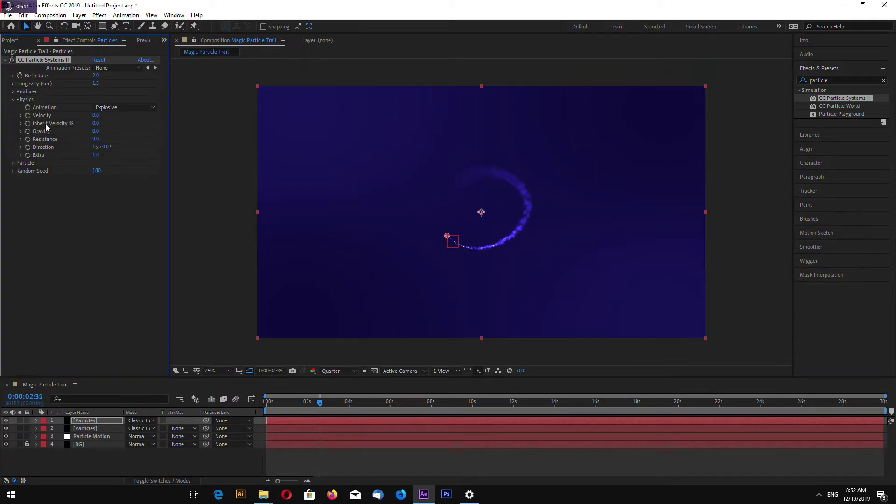
click(102, 116)
text(0.03)
key(Return)
text(0.05)
key(Return)
drag(320, 405, 425, 421)
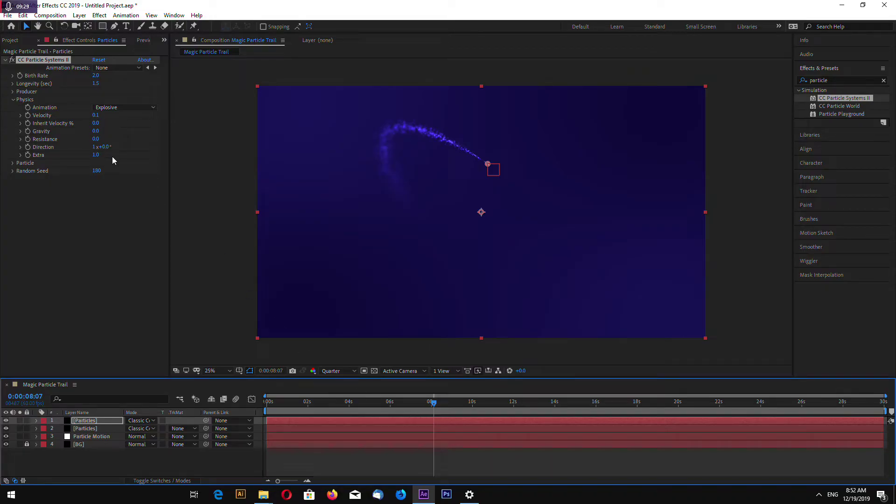
click(95, 422)
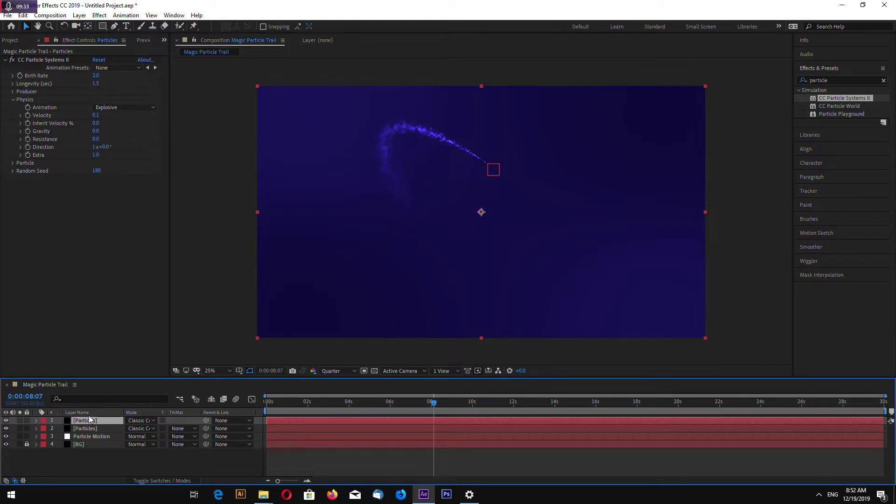
- Duplicate the top Particles layer again, giving the copy Random Seed 460 and Velocity 0.1
key(ctrl+d)
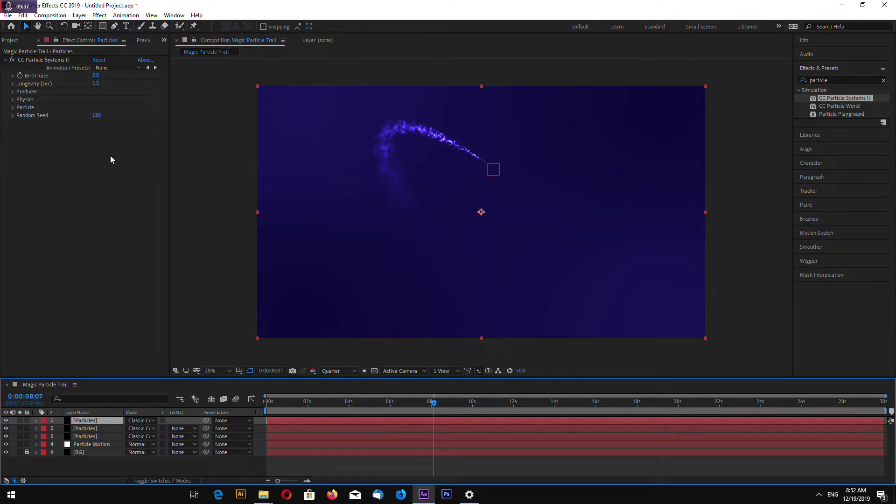
click(97, 115)
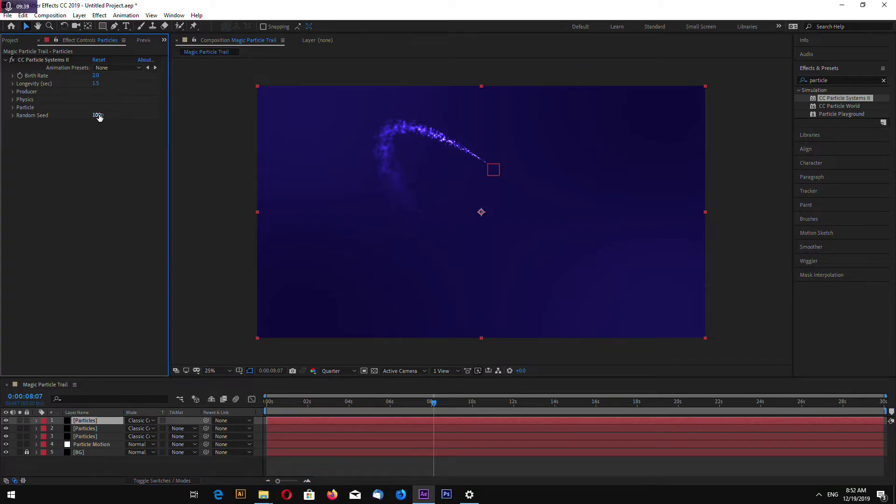
text(460)
key(Return)
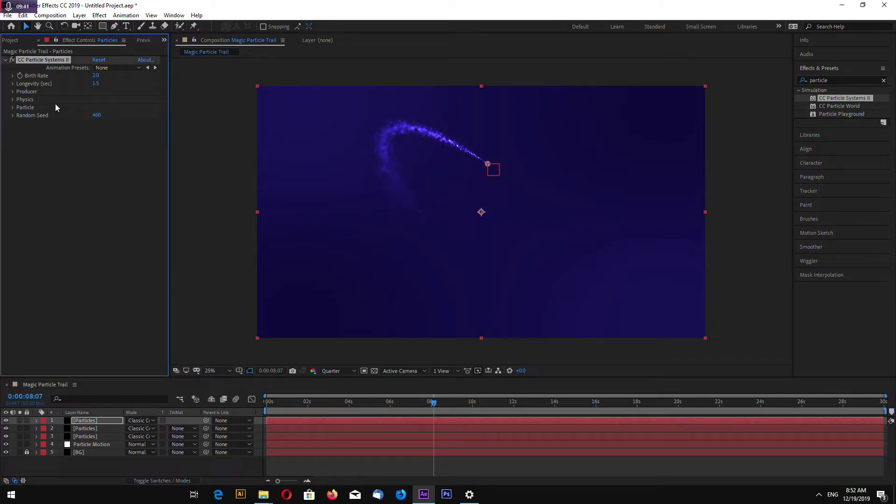
click(13, 100)
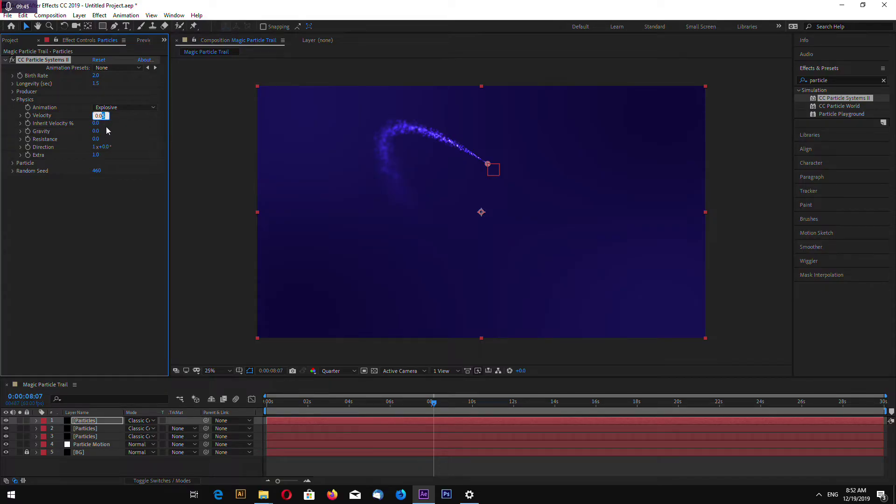
text(0.1)
key(Return)
- Preview the three-layer particle trail and scrub back to about three seconds
click(434, 404)
key(space)
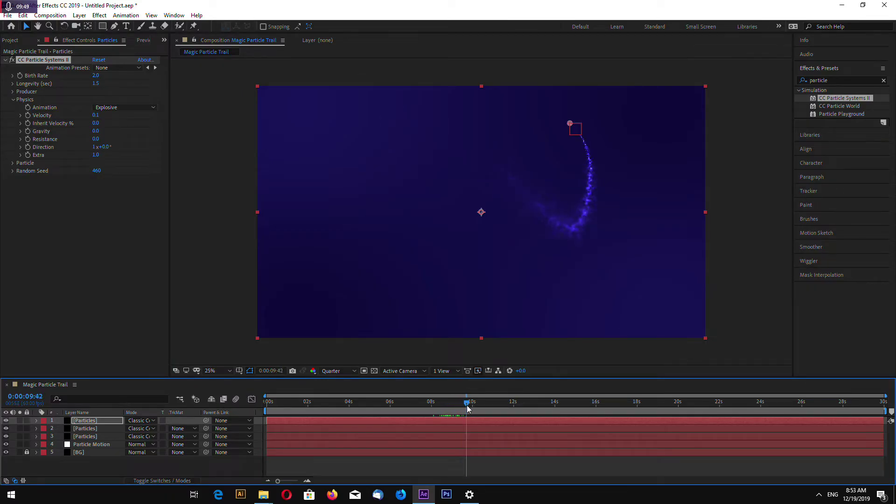
key(alt+space)
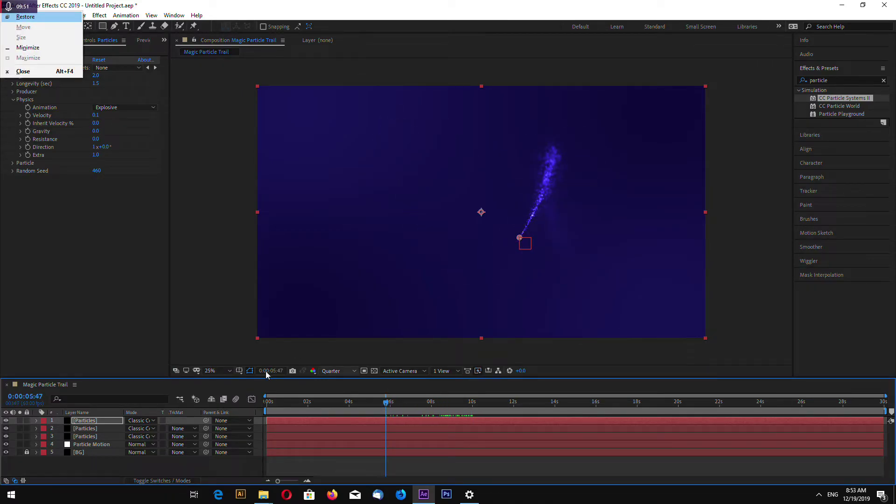
click(243, 342)
drag(387, 402, 363, 402)
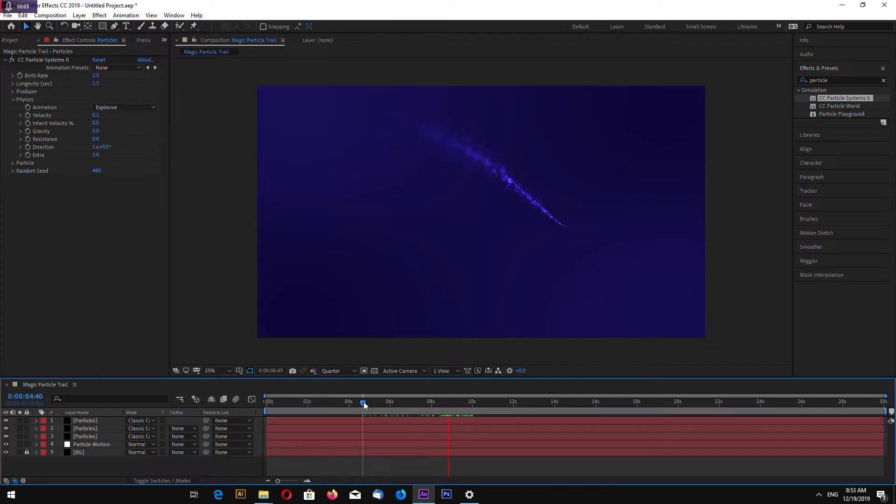
drag(363, 402, 300, 400)
- Duplicate the top Particles layer and set the copy's Physics velocity to 0.15
click(84, 421)
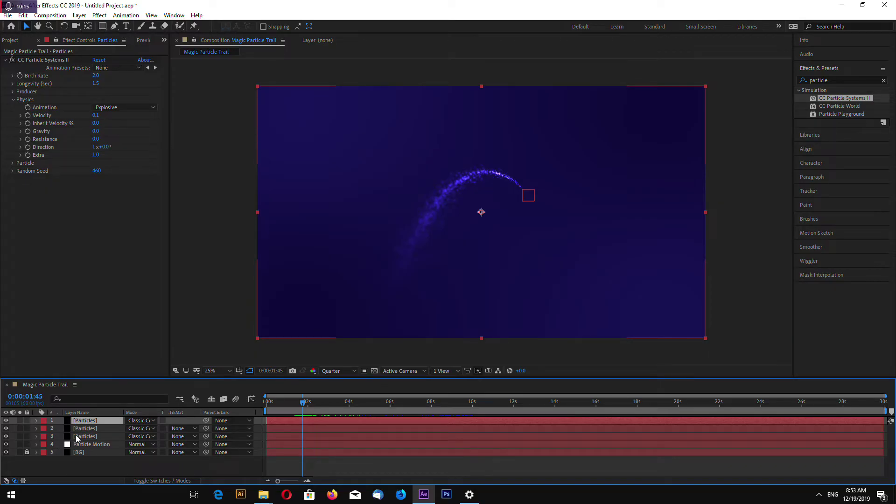
key(ctrl+d)
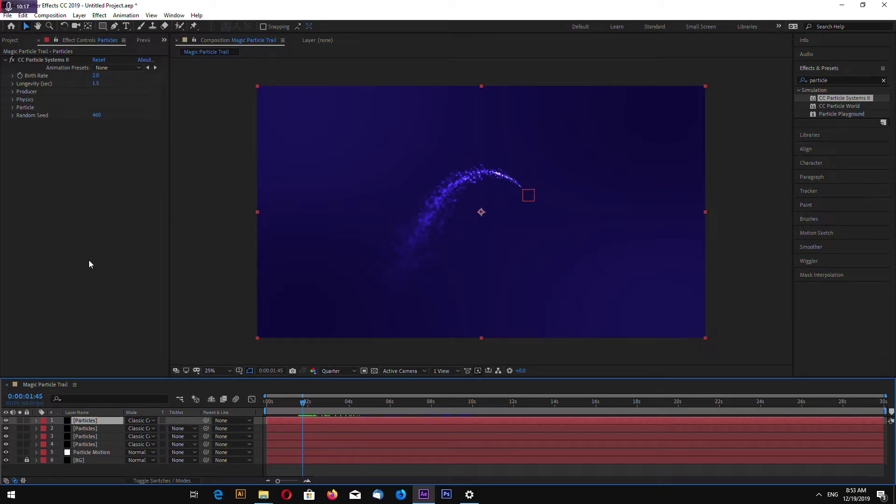
click(13, 100)
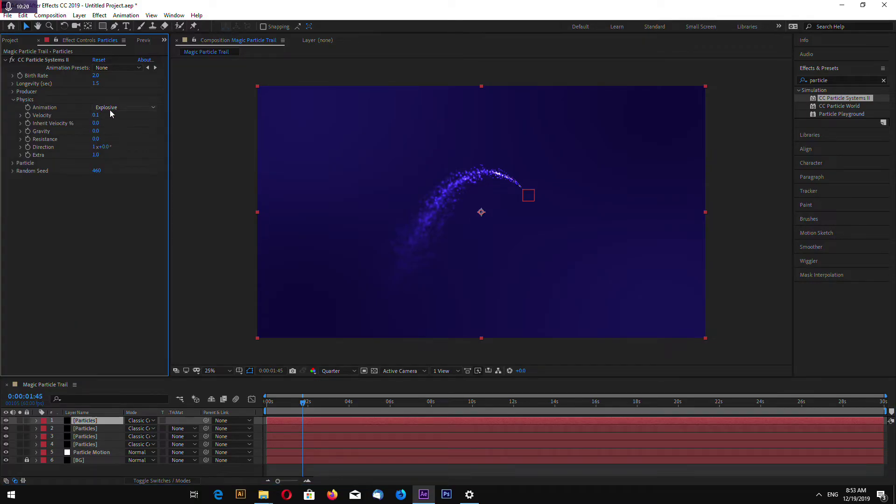
click(99, 115)
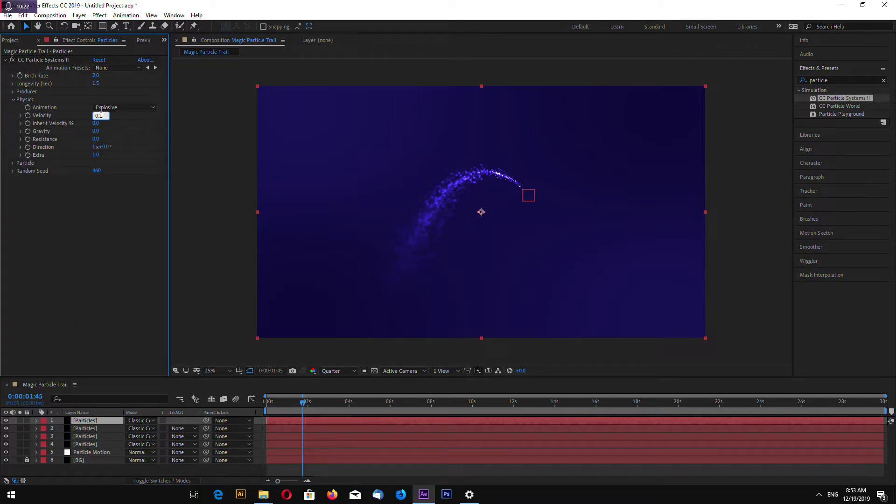
text(0.15)
click(142, 155)
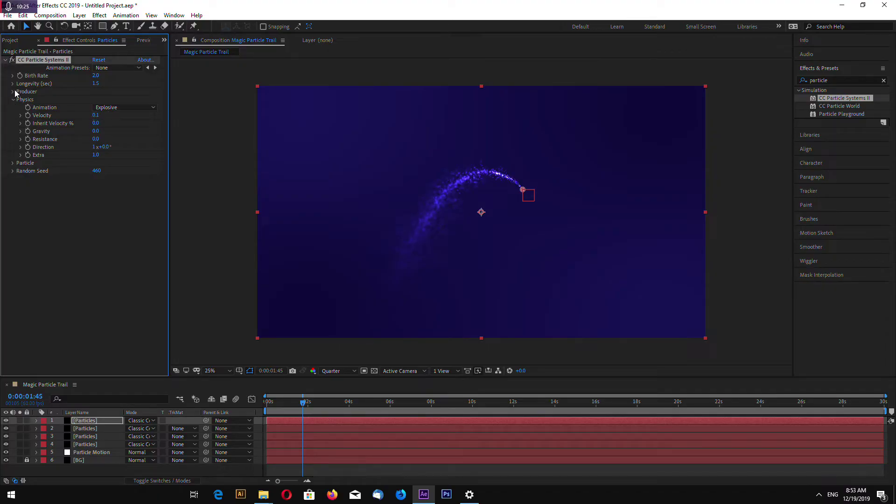
click(13, 99)
- Set the new layer's Birth Size to 0.10 and Death Size to 0.50, then scrub ahead to preview
click(13, 107)
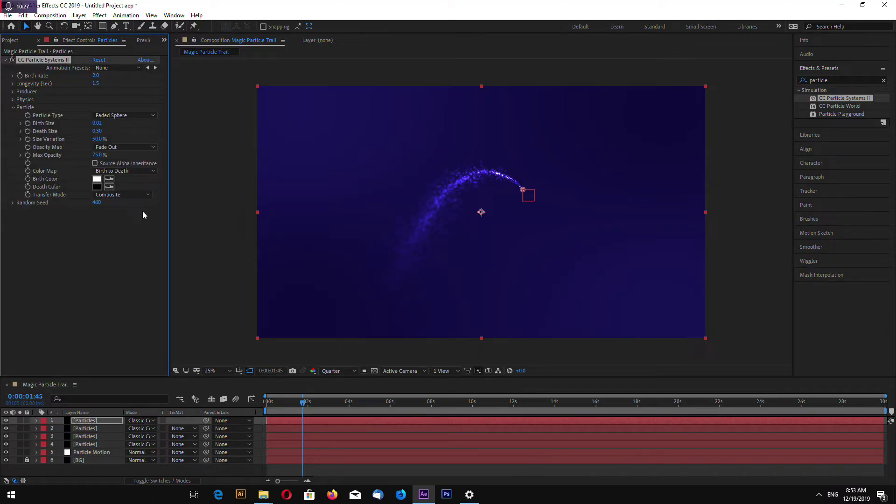
click(101, 123)
text(0.01)
key(Return)
click(97, 124)
text(0.1)
key(Return)
click(98, 132)
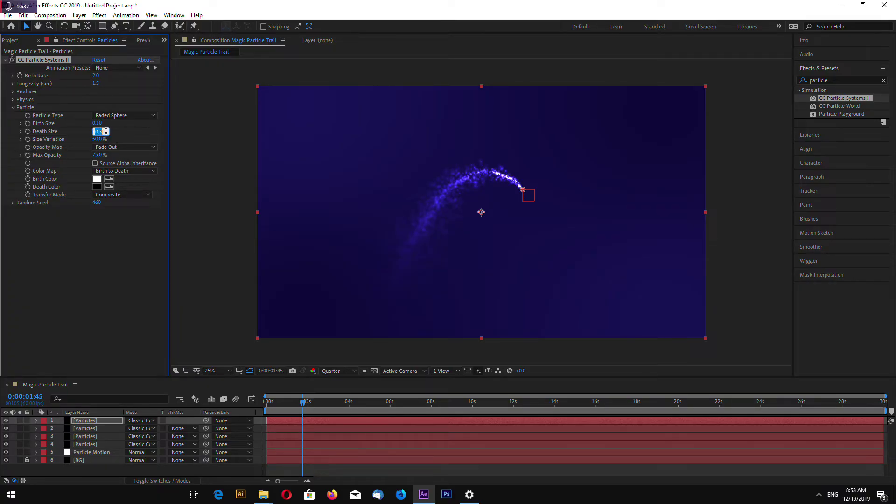
text(0.5)
key(Return)
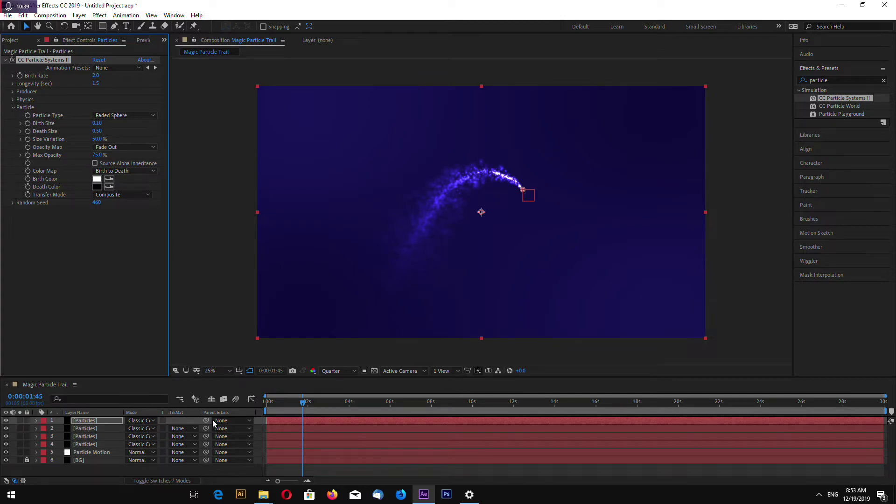
drag(303, 405, 339, 406)
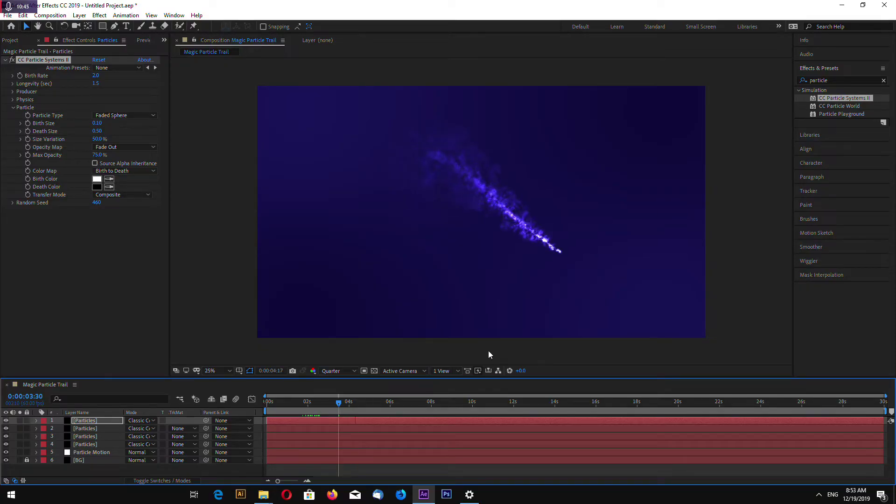
- Search the effects for 'vector' and apply CC Vector Blur to the top Particles layer
click(335, 403)
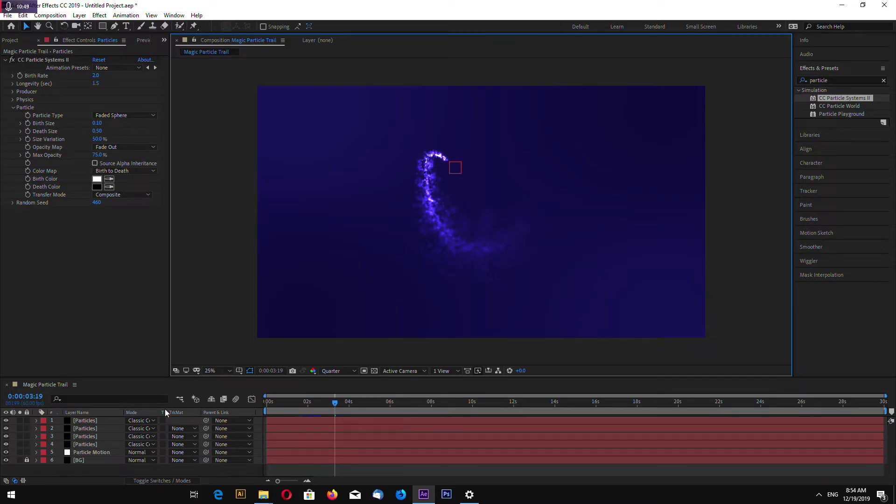
click(93, 423)
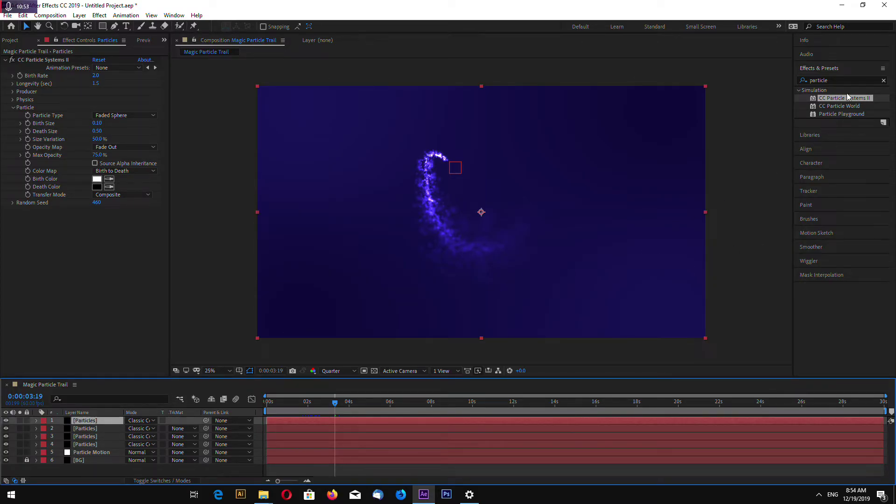
click(883, 81)
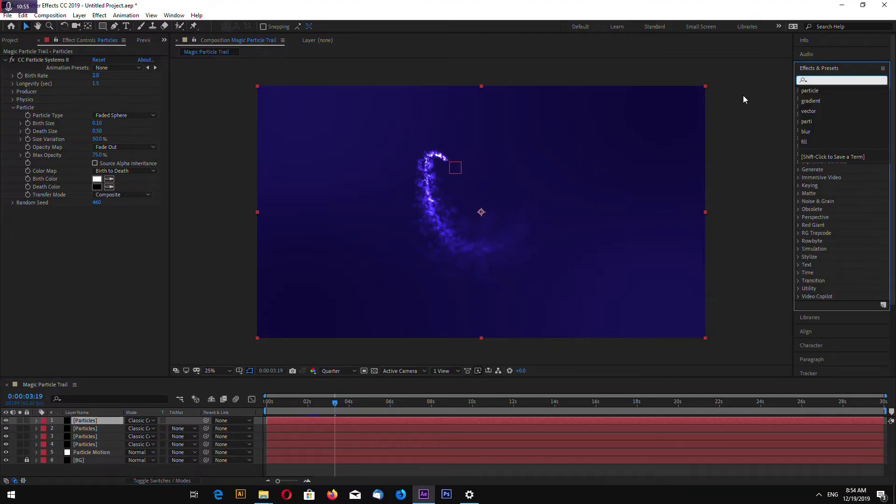
text(vector)
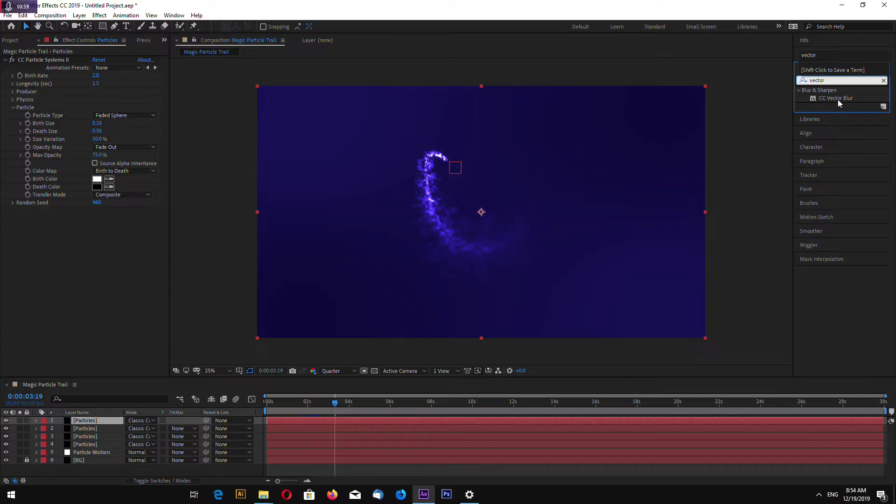
drag(838, 99, 71, 420)
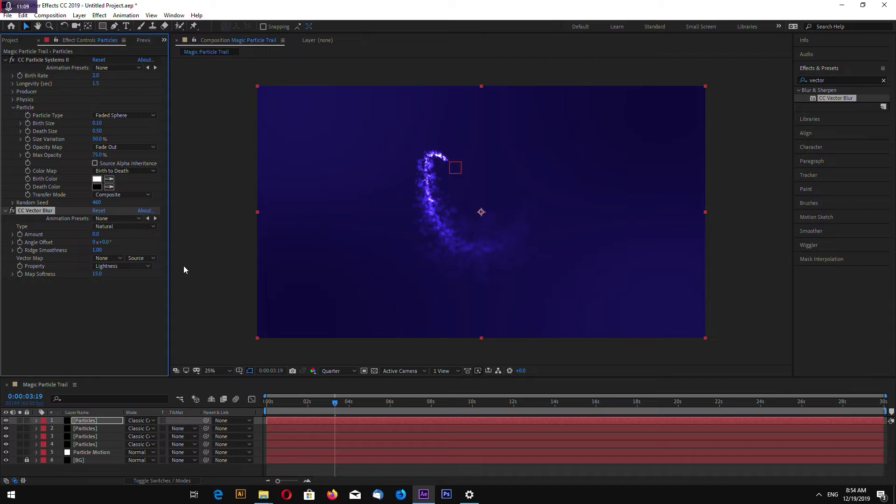
- Set the first layer's vector blur Amount to 30 and apply CC Vector Blur to layer 2
drag(95, 234, 229, 262)
drag(336, 403, 345, 405)
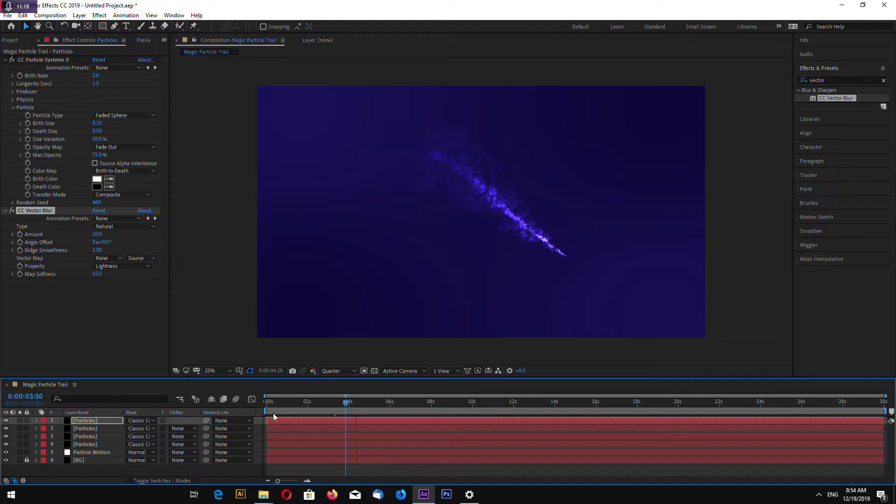
key(space)
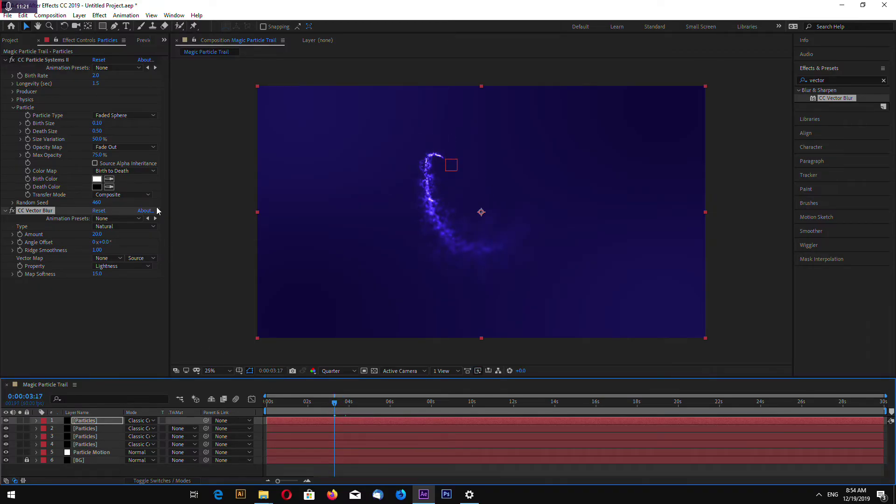
click(97, 233)
text(10)
key(Return)
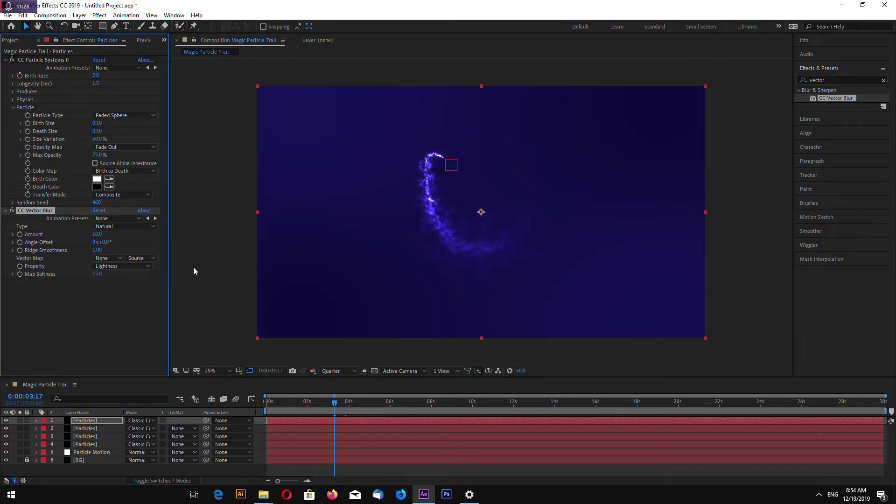
click(97, 234)
key(Return)
click(216, 249)
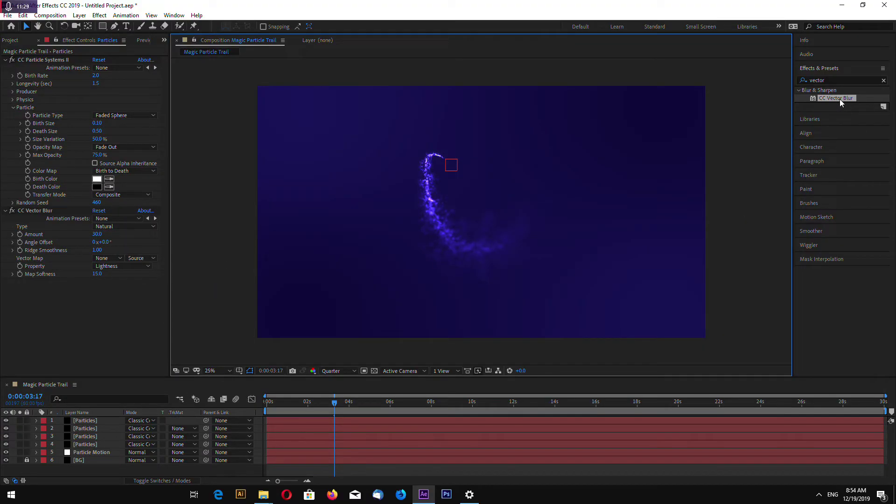
drag(845, 102, 93, 430)
- Set the second Particles layer's CC Vector Blur Amount to 20
click(95, 147)
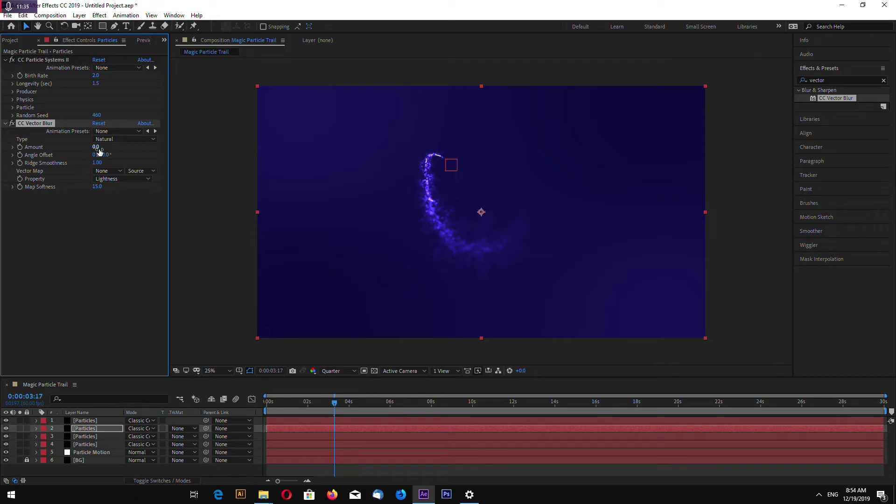
text(20)
key(Return)
- Apply CC Vector Blur at Amount 10 to the third Particles layer and return to 0:00:01:12
drag(845, 92, 104, 444)
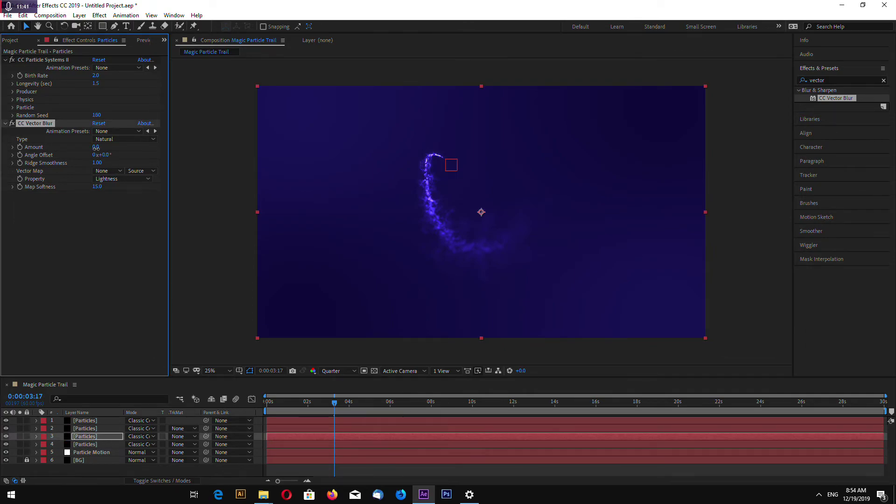
text(10)
key(Return)
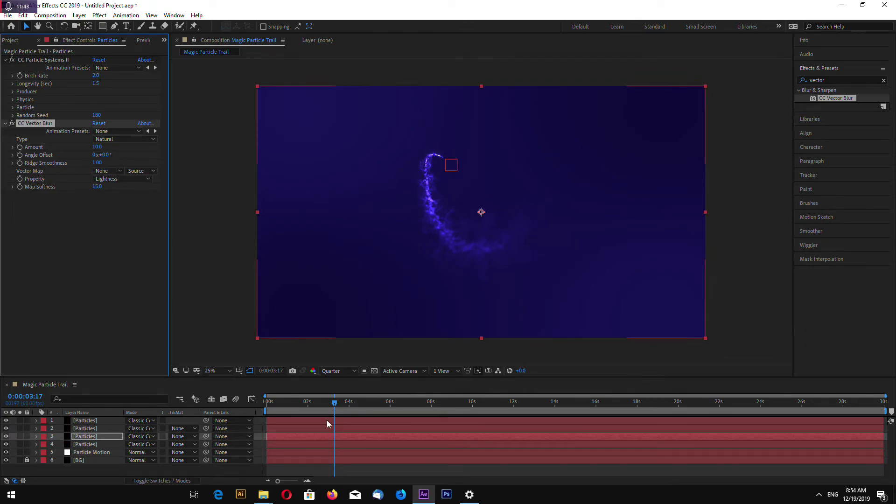
click(291, 403)
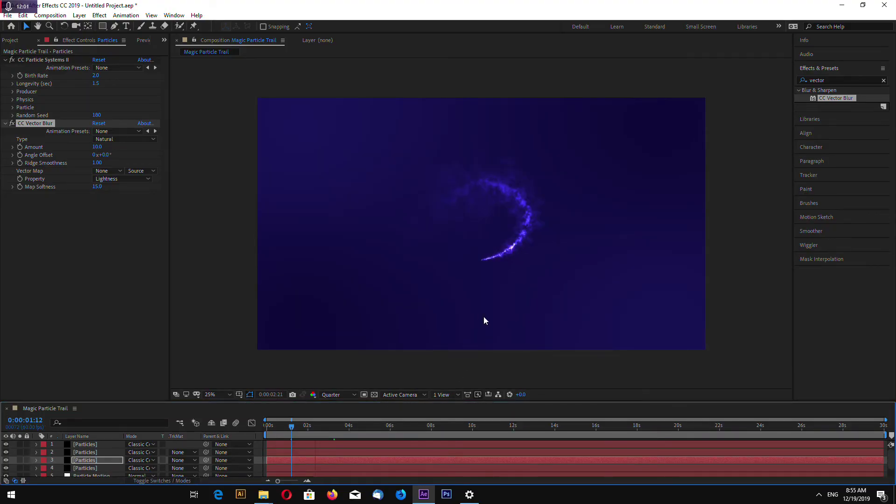
key(period)
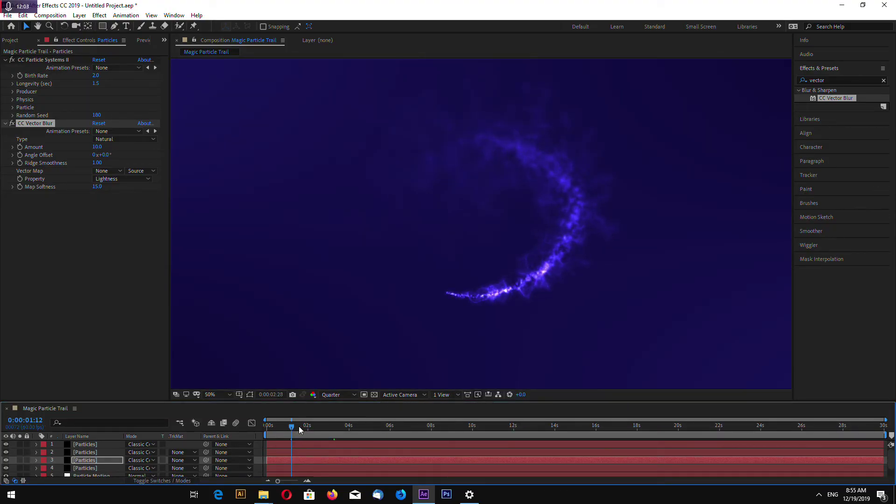
key(space)
click(350, 396)
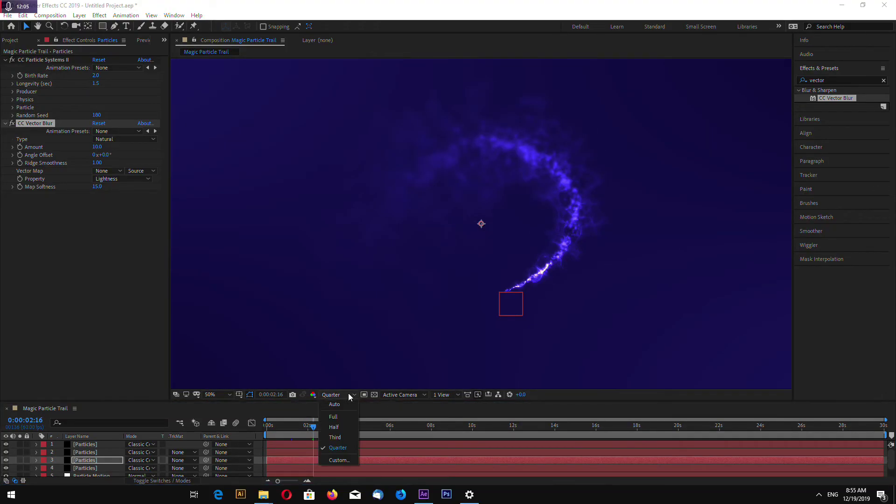
click(351, 416)
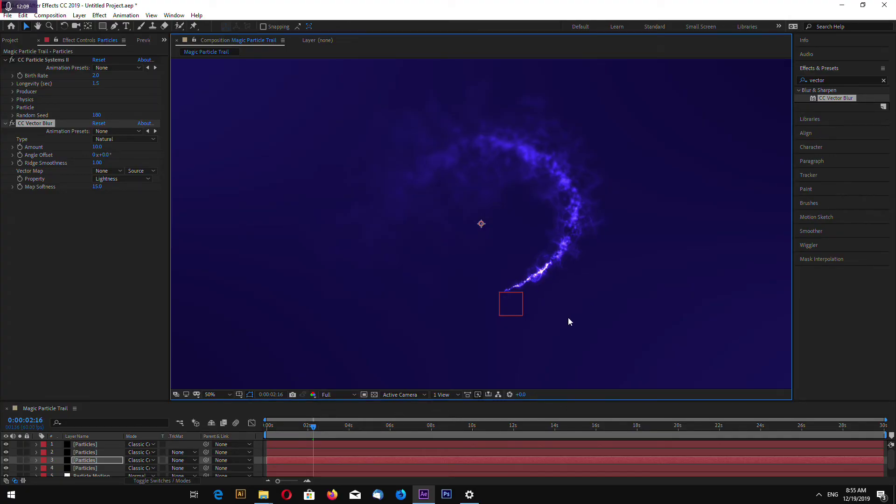
click(339, 395)
click(340, 449)
drag(313, 427, 342, 428)
key(comma)
click(746, 210)
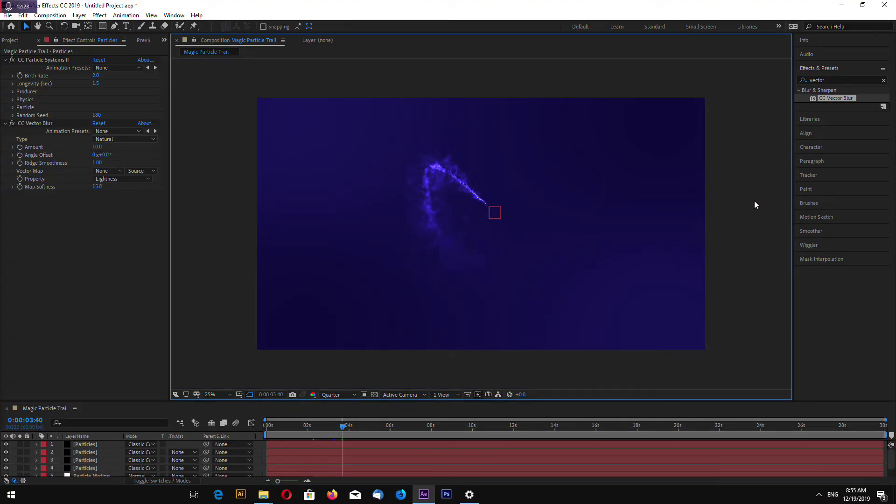
- Queue Magic Particle Trail via File > Export > Add to Adobe Media Encoder Queue, then bring up Media Encoder
click(8, 15)
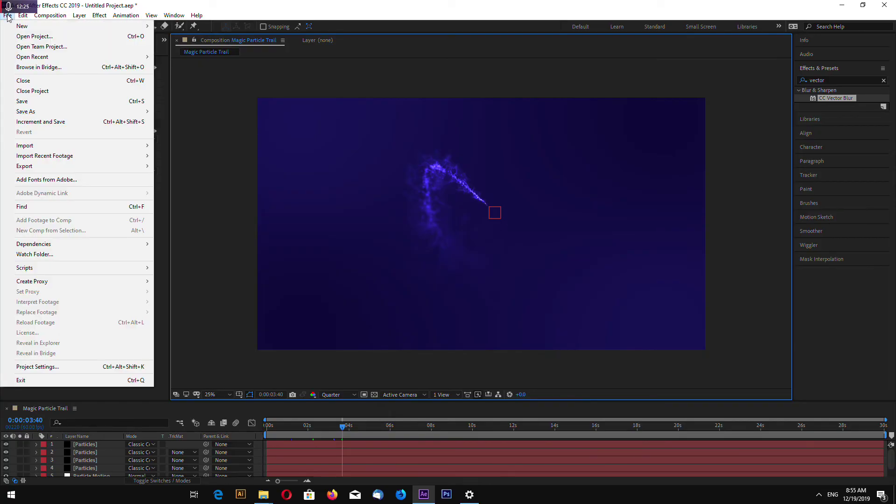
mouse_move(67, 167)
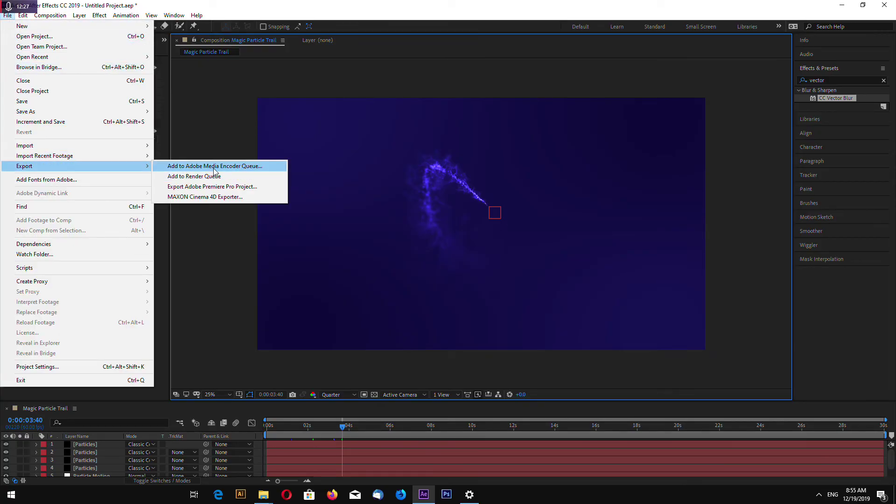
click(263, 166)
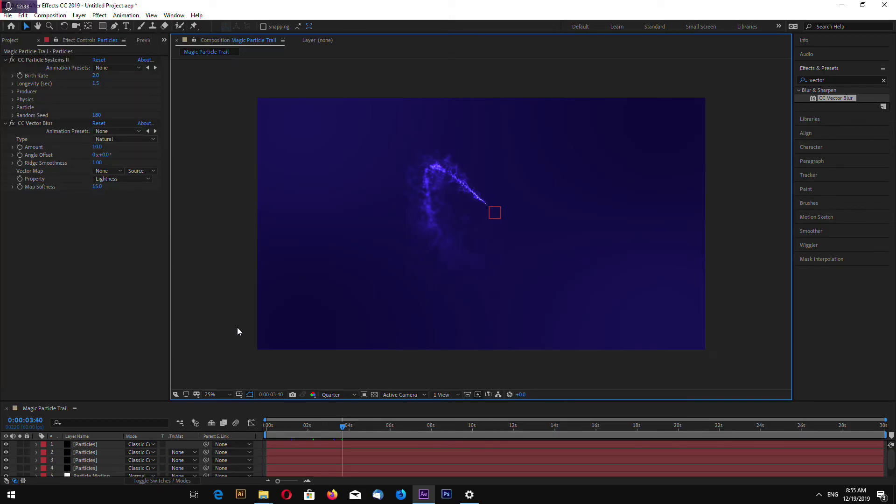
click(470, 494)
click(885, 6)
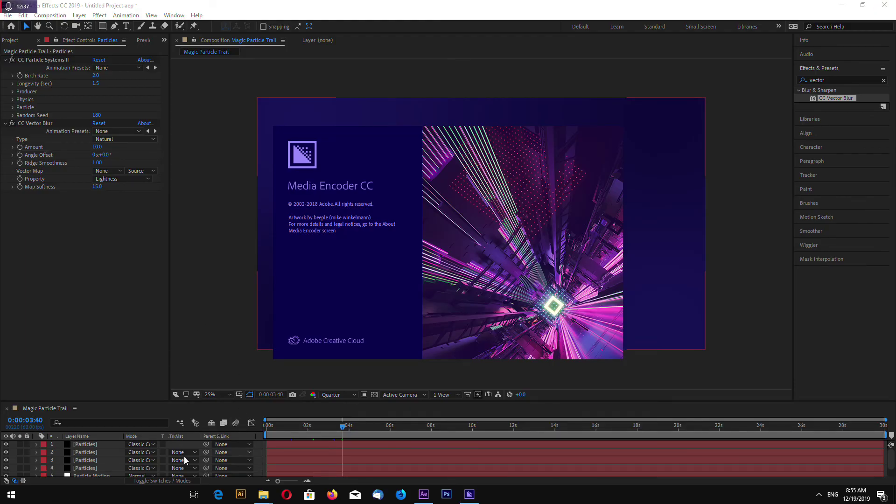
drag(240, 402, 240, 380)
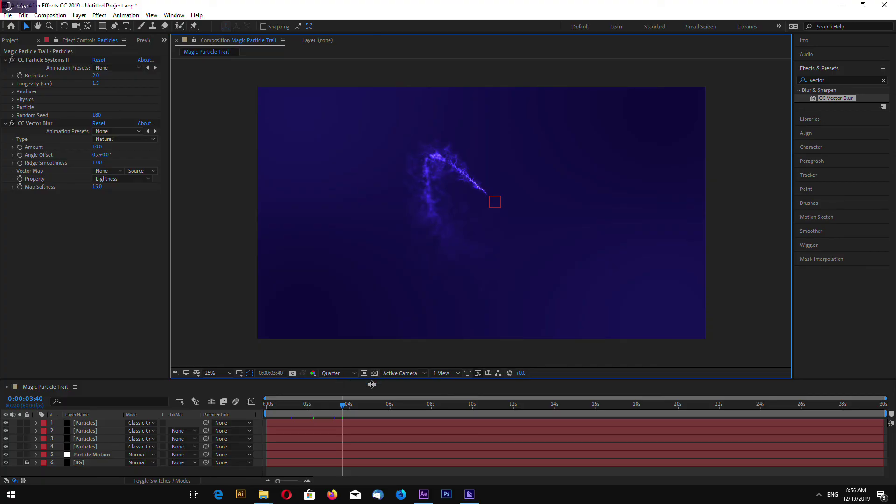
click(470, 494)
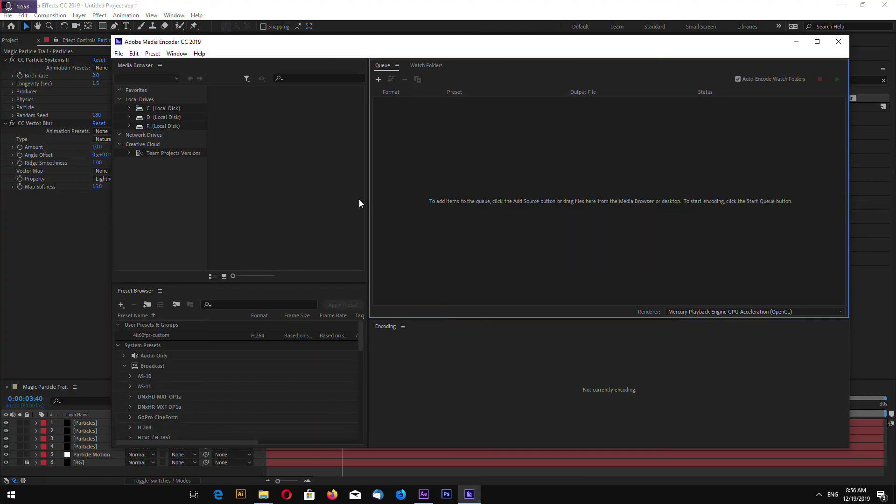
- Keep the queued job's format at H.264 and open Export Settings for the 4k60fps-custom preset
drag(429, 45, 398, 42)
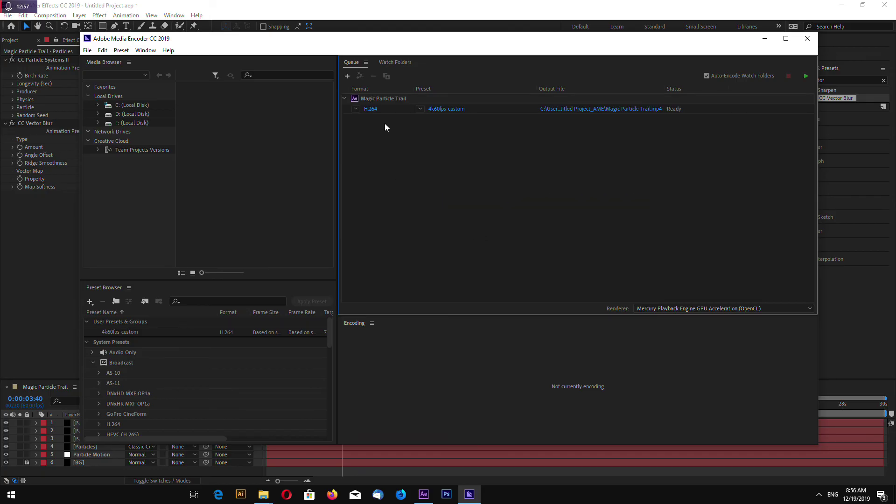
click(355, 108)
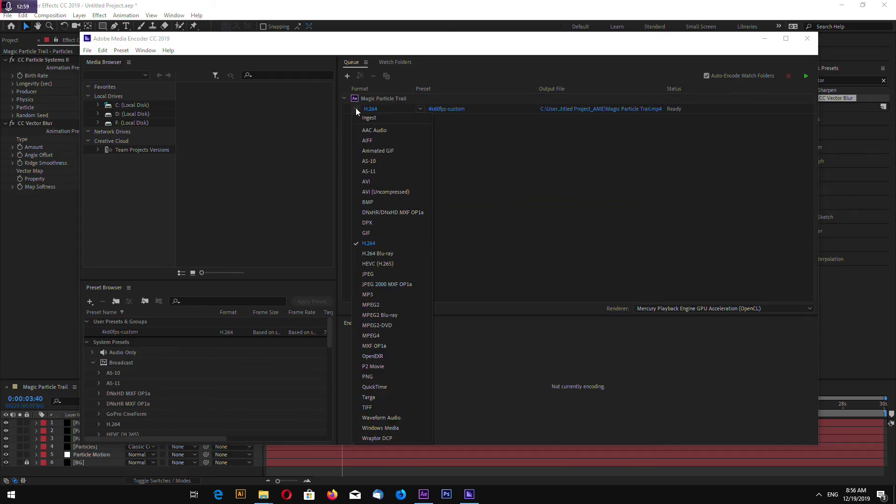
click(405, 245)
click(420, 109)
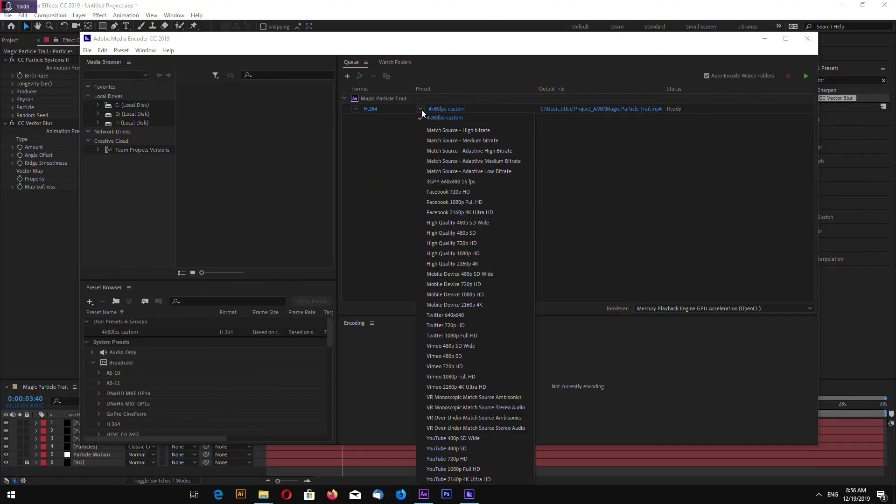
click(444, 119)
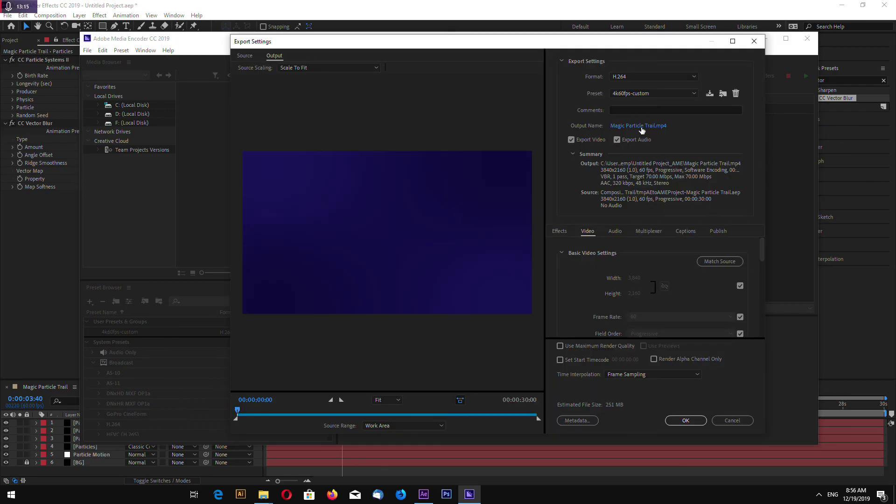
mouse_move(761, 243)
mouse_down()
mouse_move(762, 253)
mouse_move(763, 242)
mouse_up()
mouse_move(763, 248)
mouse_down()
mouse_move(763, 329)
mouse_move(761, 243)
mouse_up()
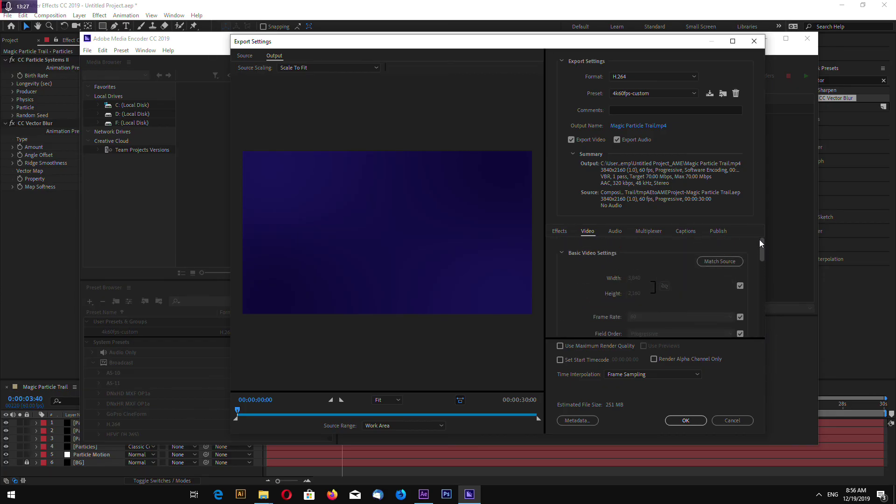